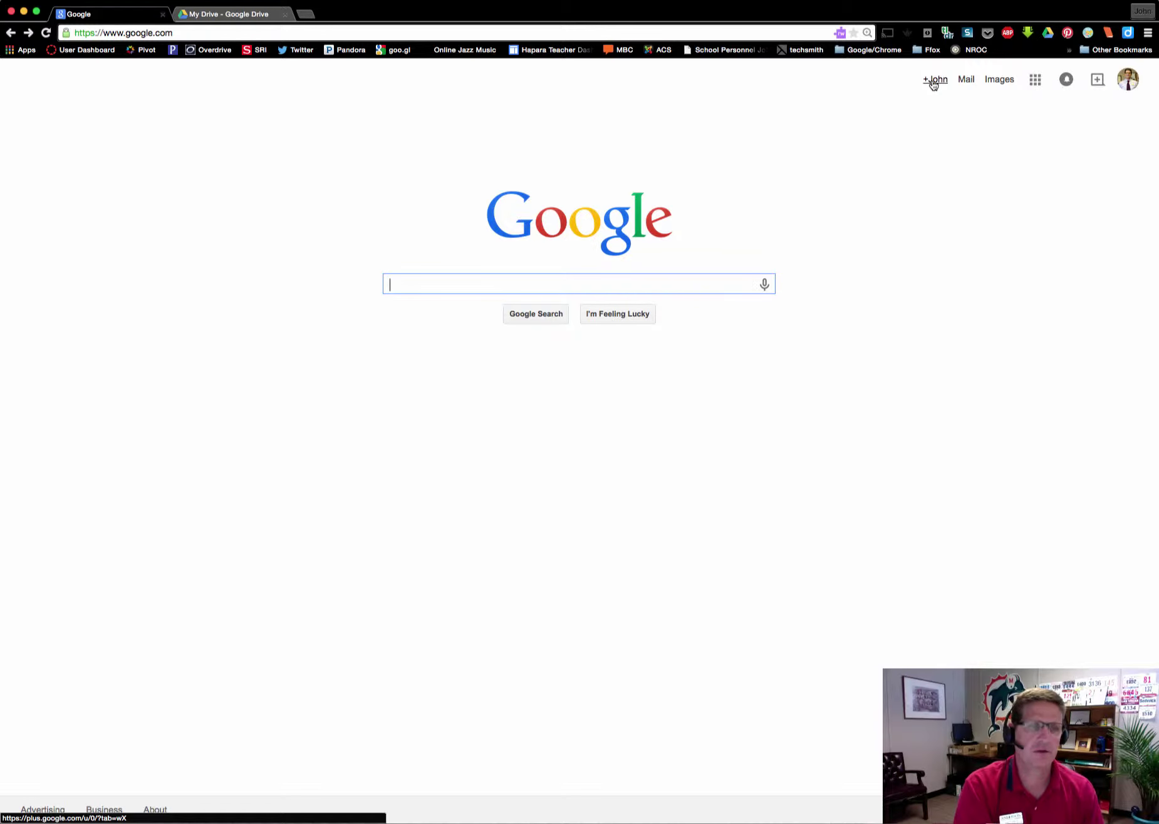
- Open Google Drive from the Google home page
left_click(1035, 81)
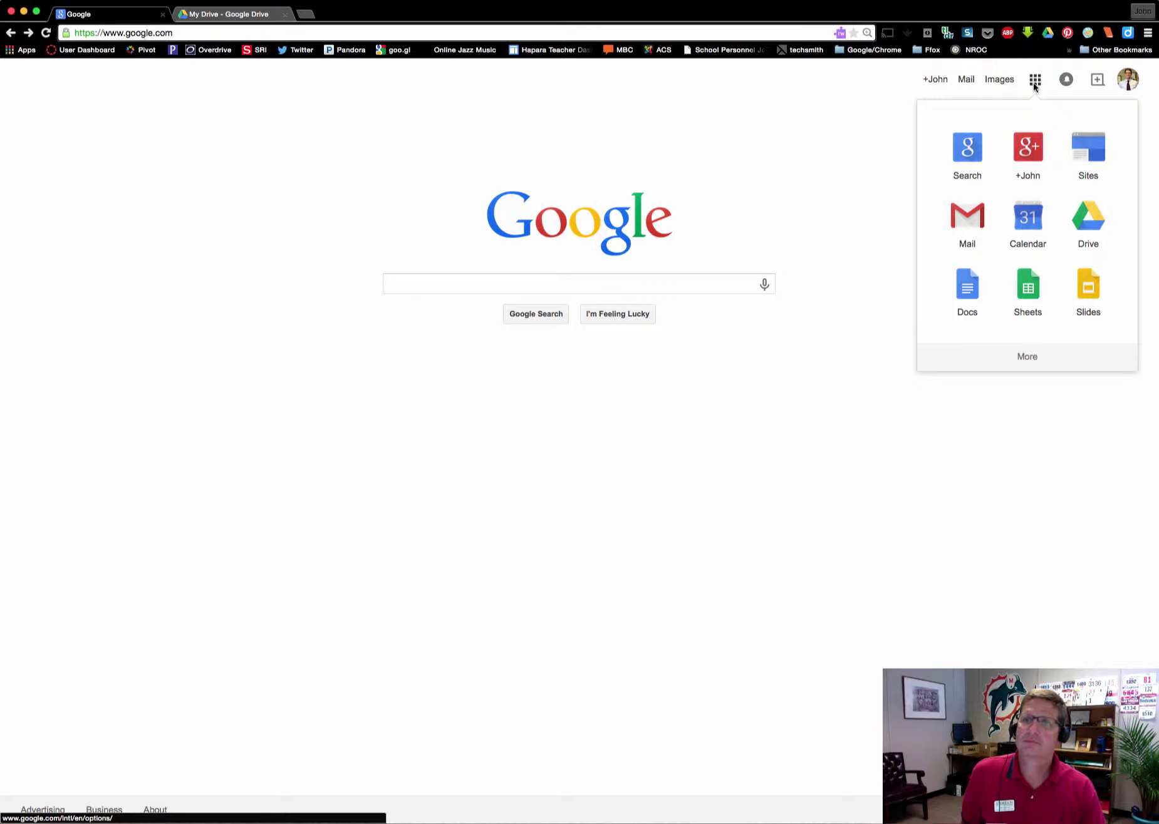
left_click(1081, 227)
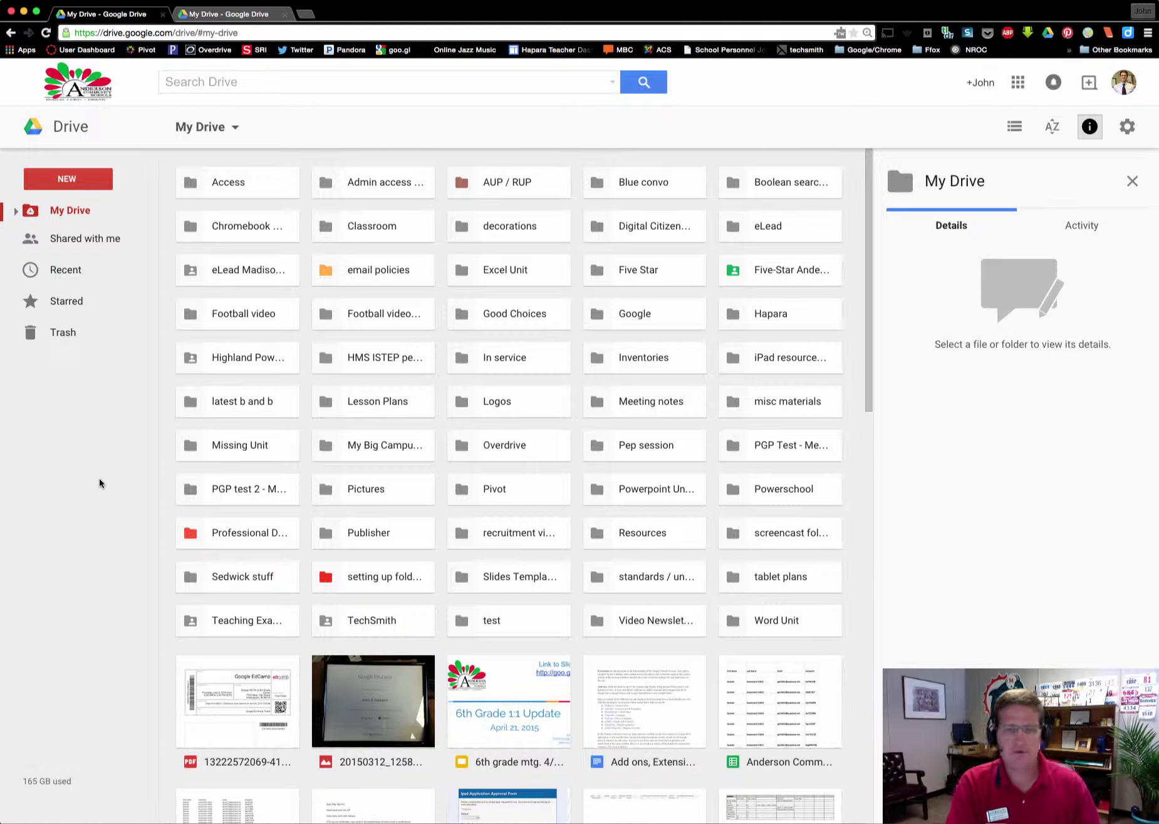
- Examine the options for creating and uploading folders and files in My Drive, and look through its existing folders and files
left_click(59, 182)
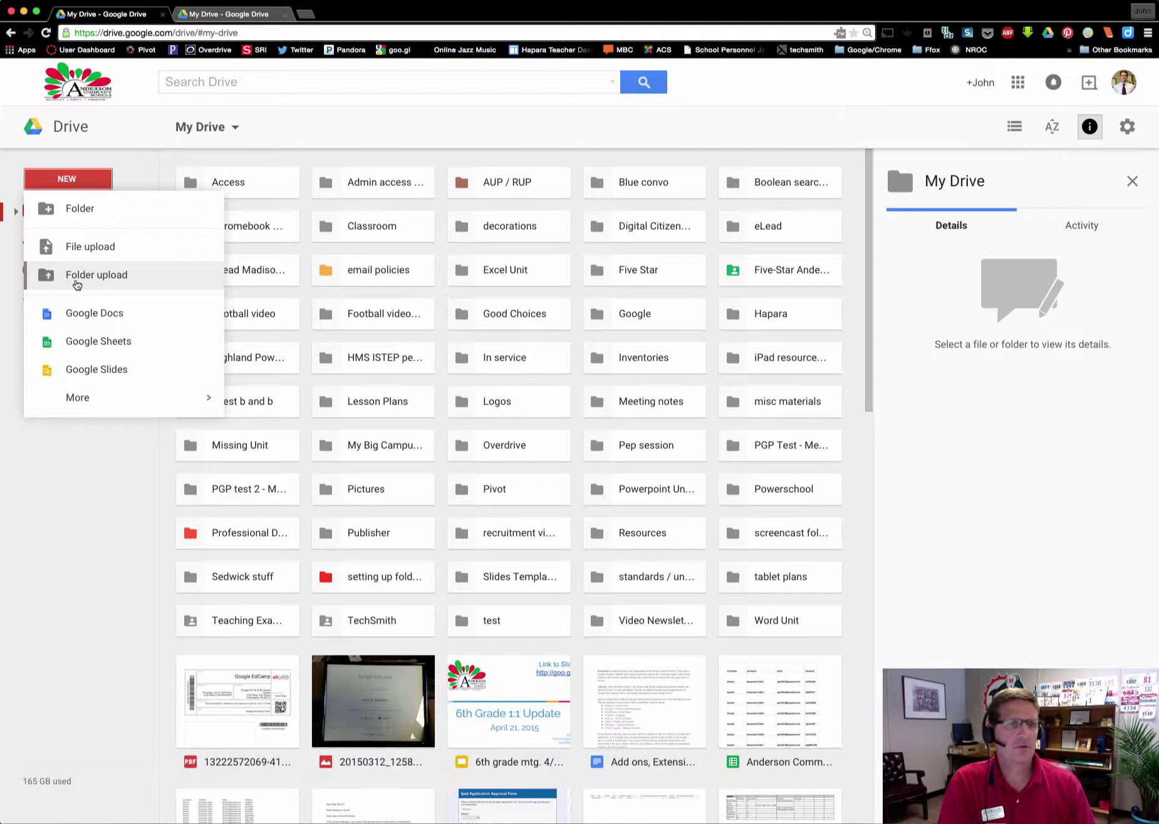
left_click(89, 459)
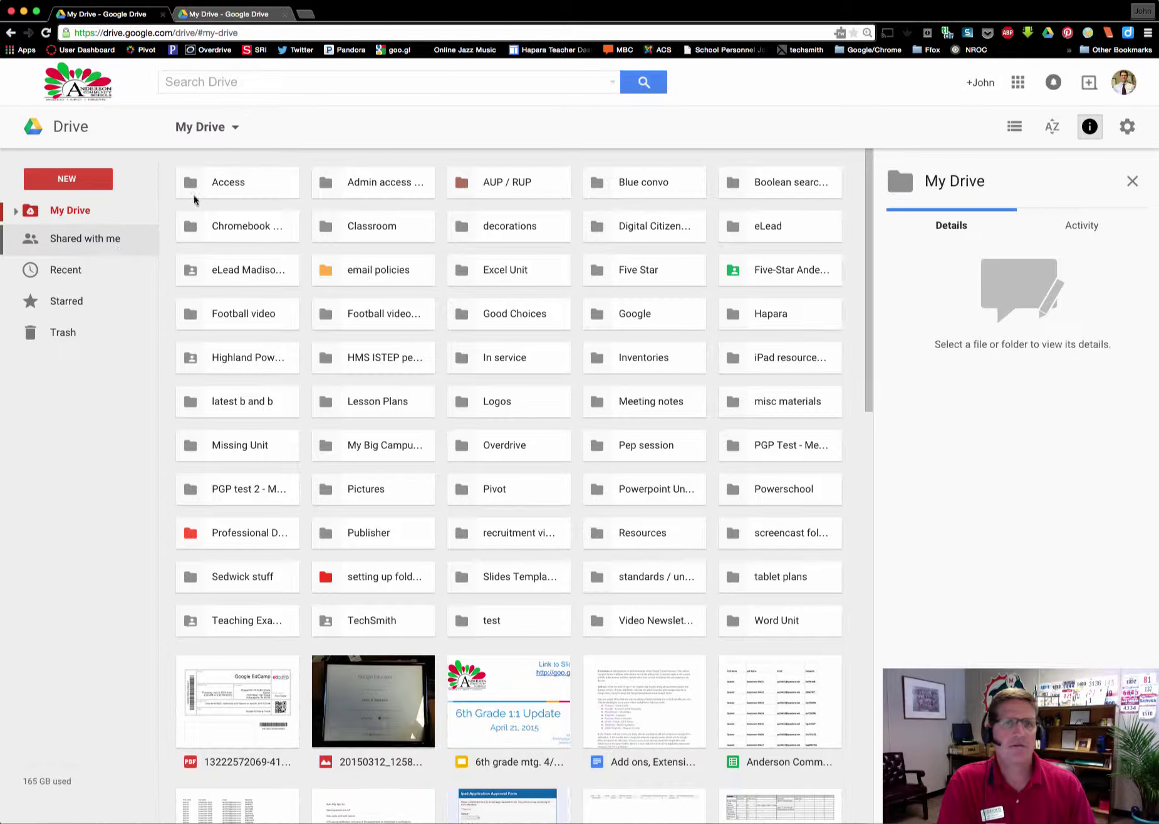
left_click(236, 130)
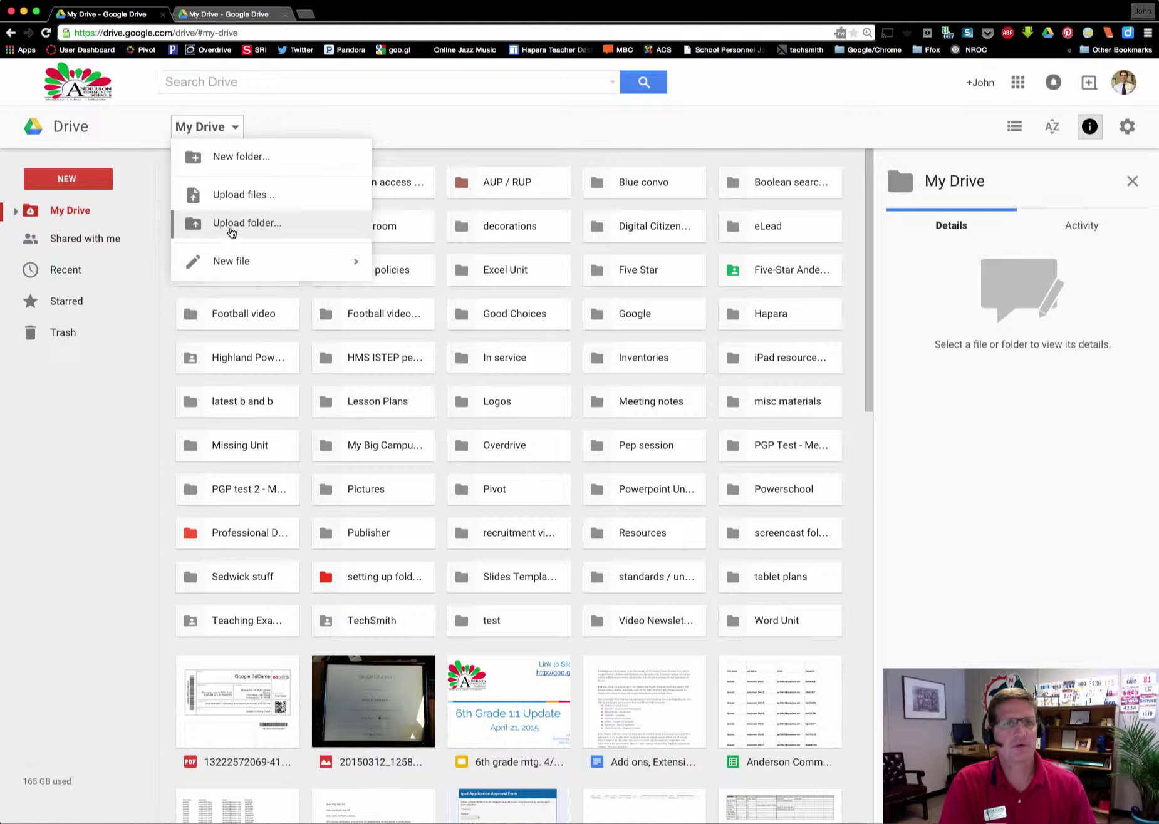
left_click(270, 124)
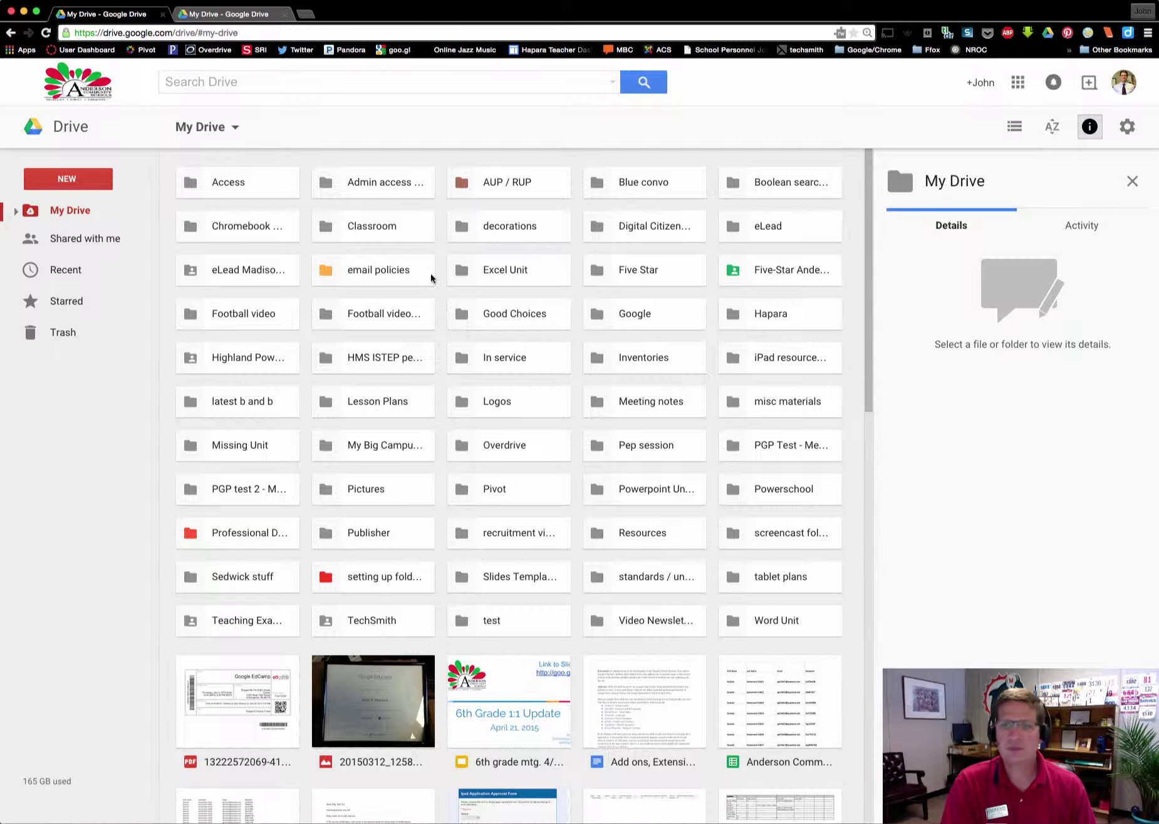
right_click(855, 425)
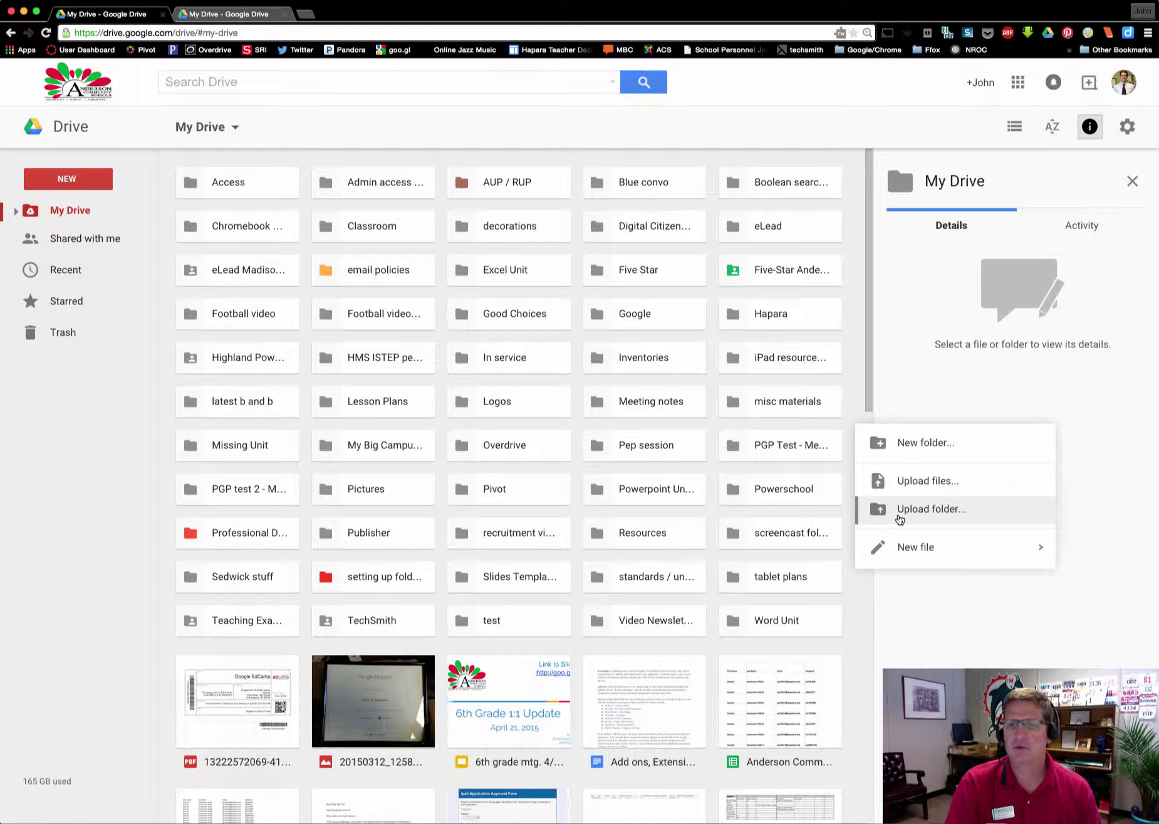
mouse_move(918, 548)
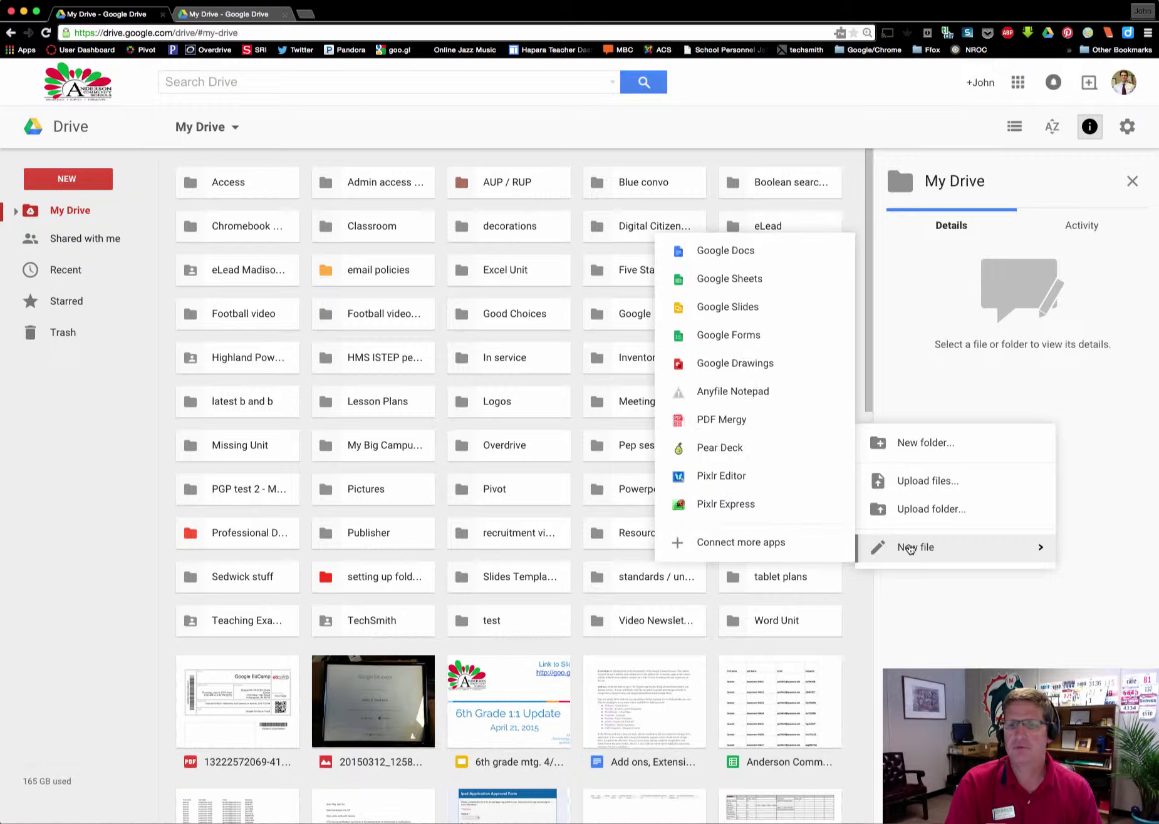
left_click(304, 125)
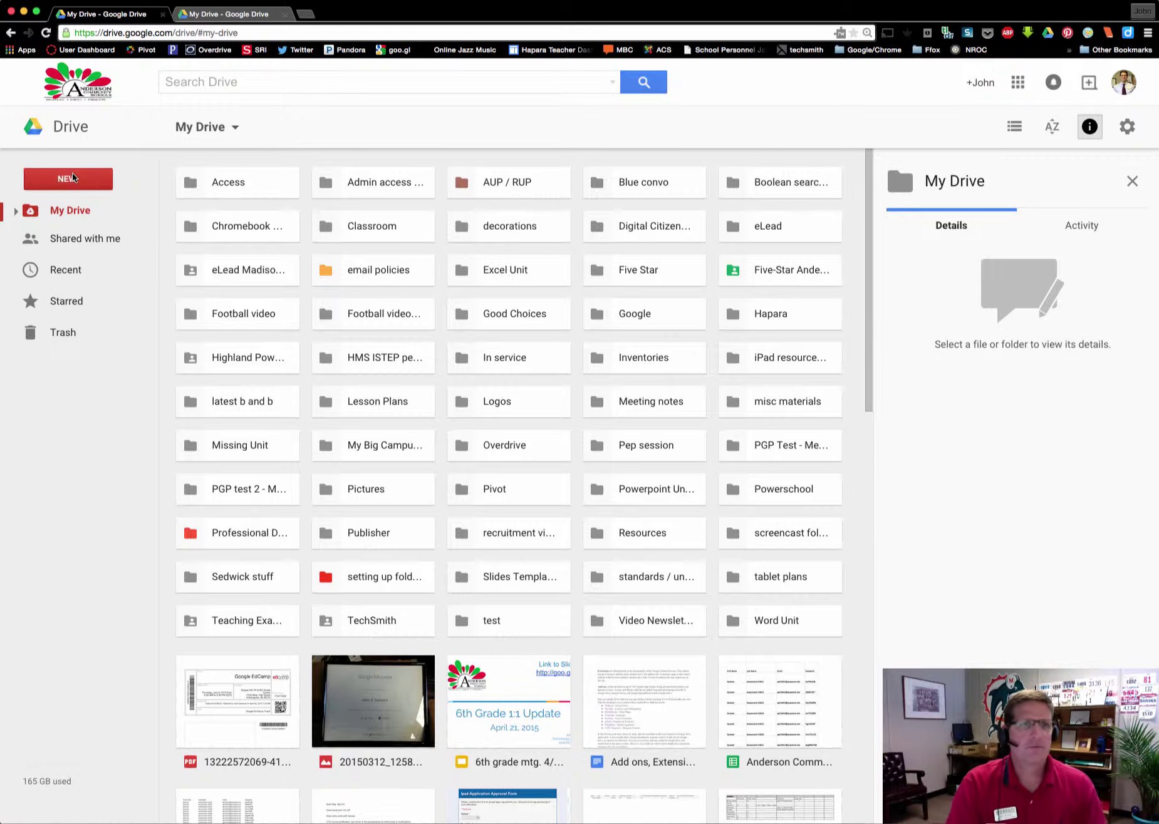
scroll(218, 426, "down", 1)
scroll(219, 431, "down", 8)
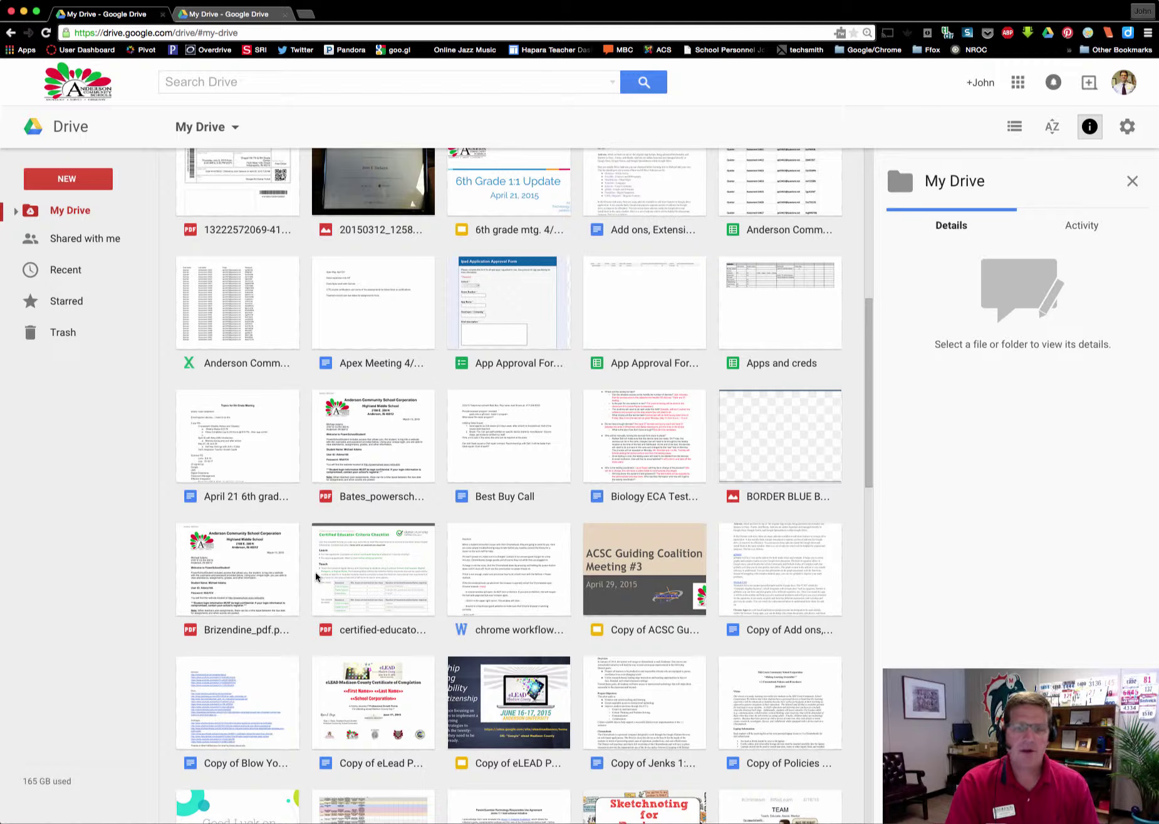
scroll(315, 572, "down", 17)
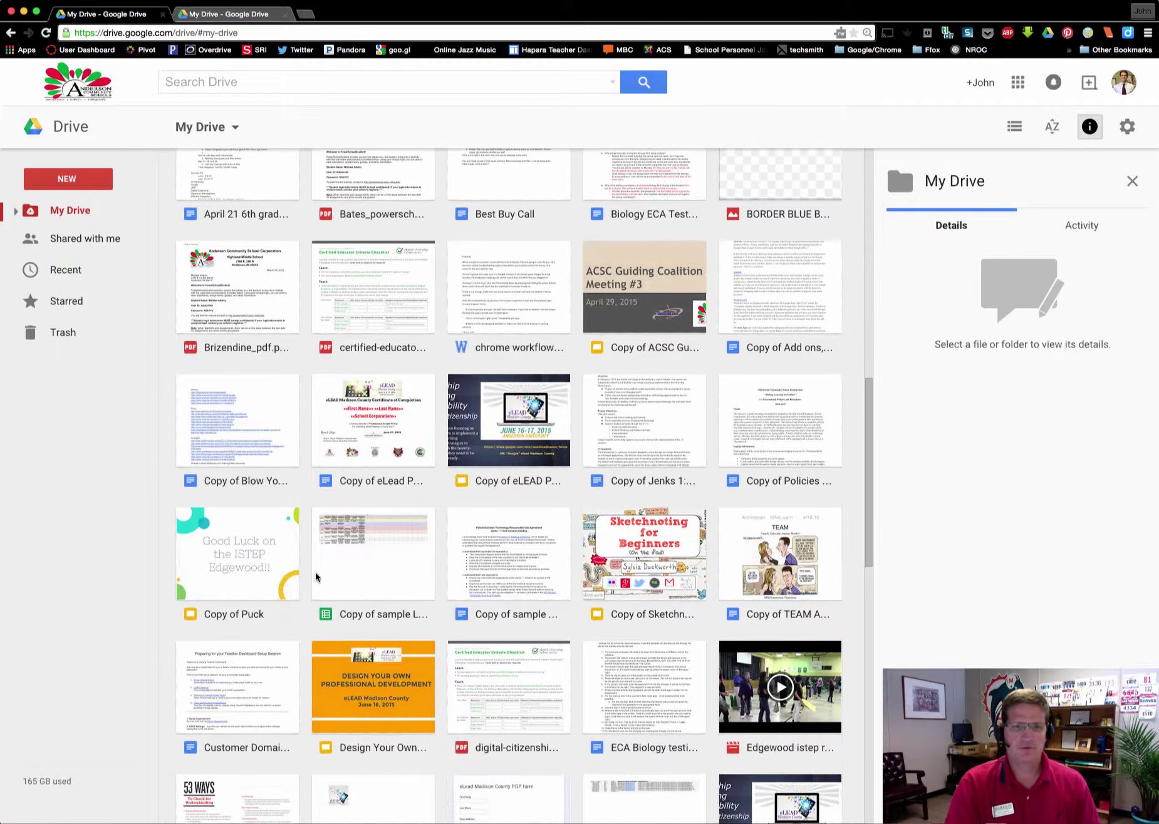
scroll(316, 576, "down", 1)
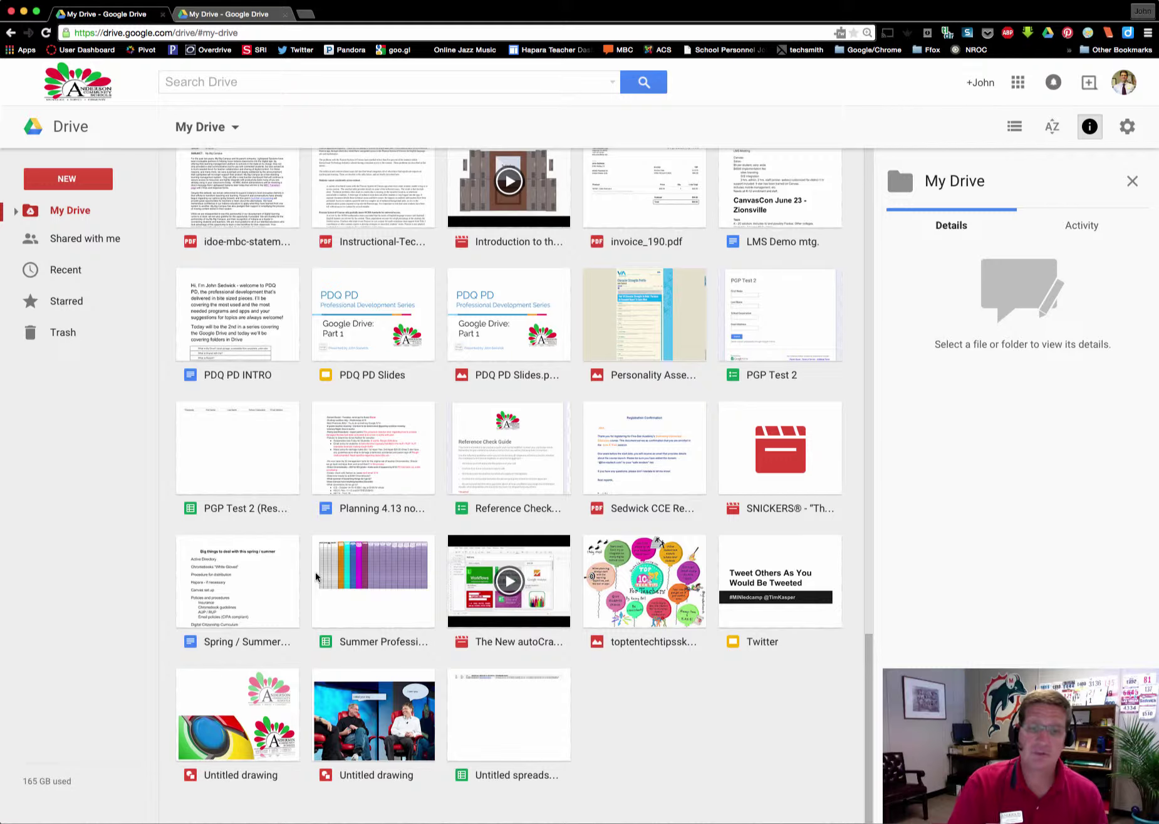
- Create a new folder named "PDQ PD" in My Drive
left_click(58, 180)
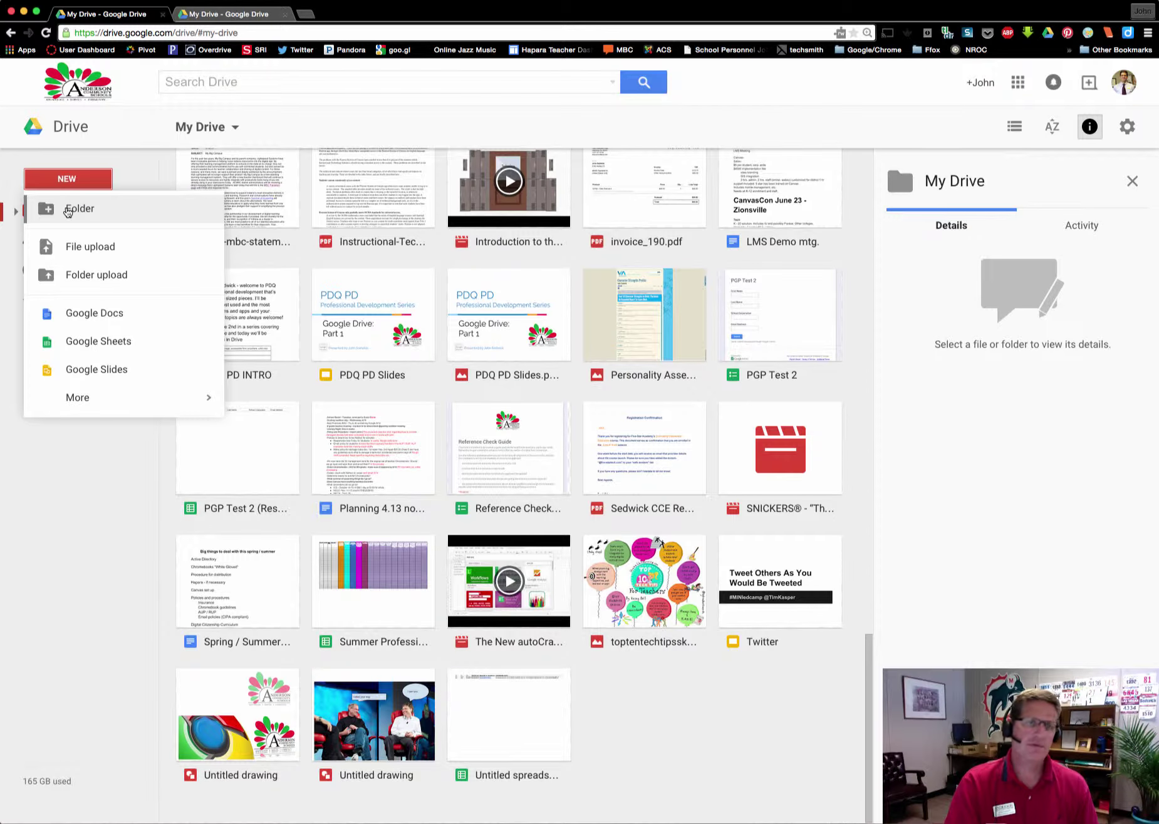
left_click(65, 209)
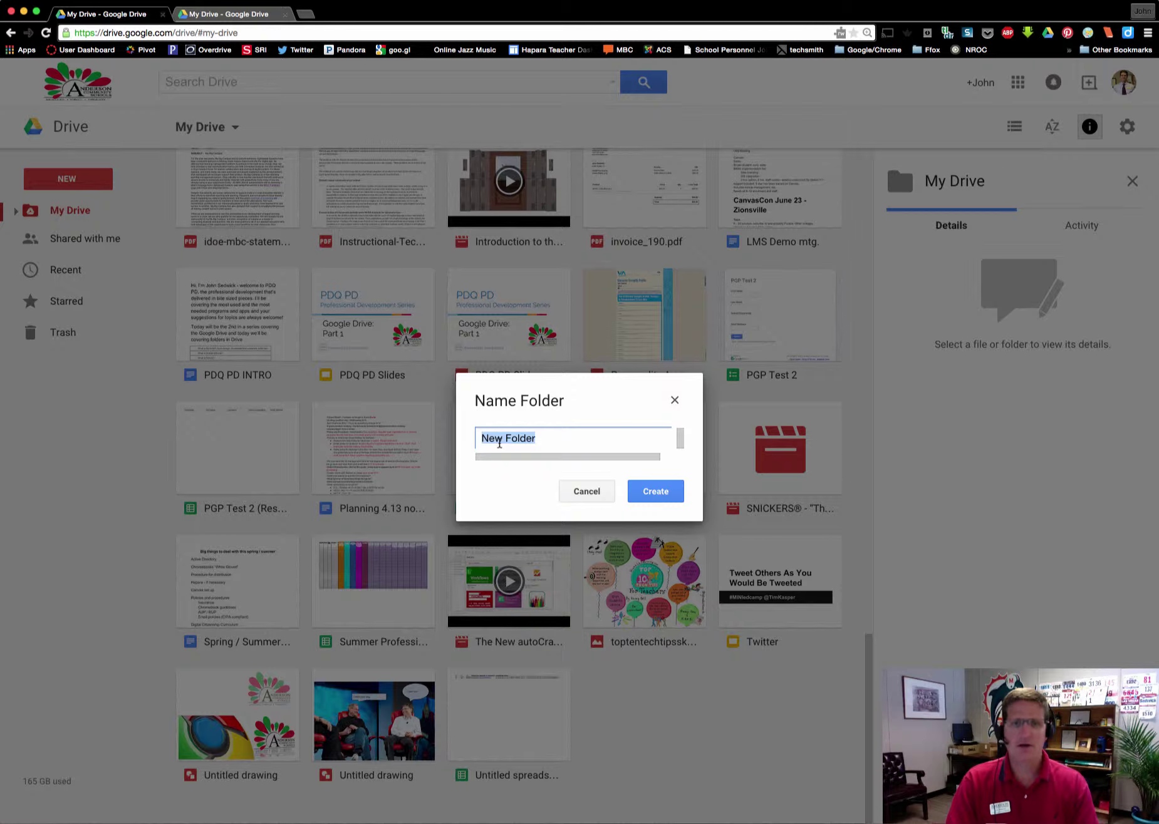
type("PDQ")
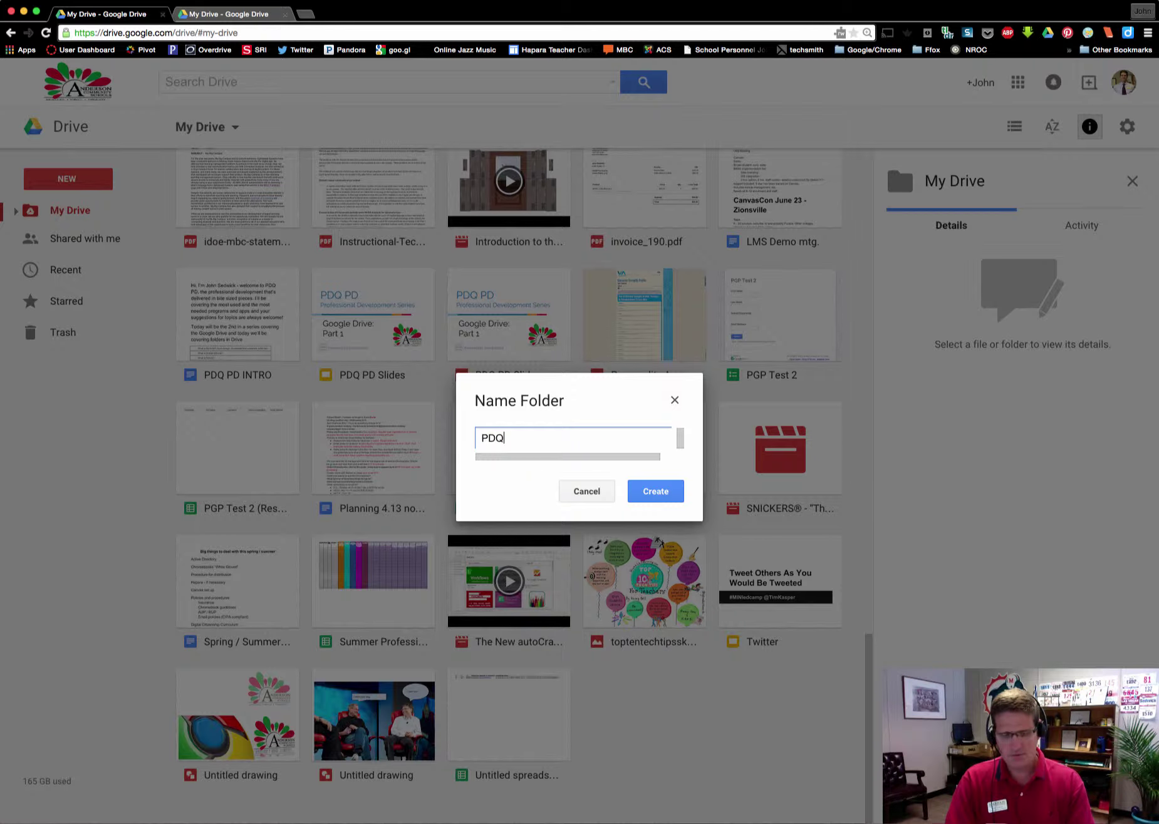
type(" PD")
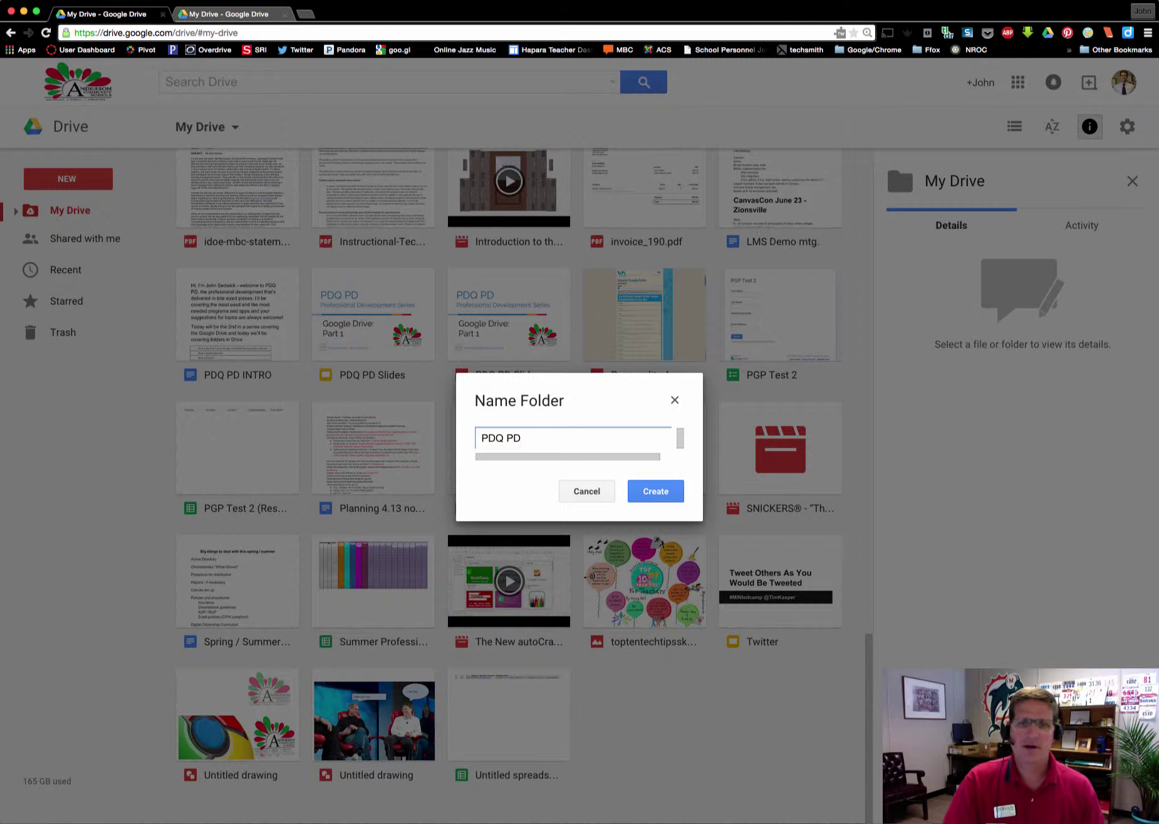
left_click(663, 493)
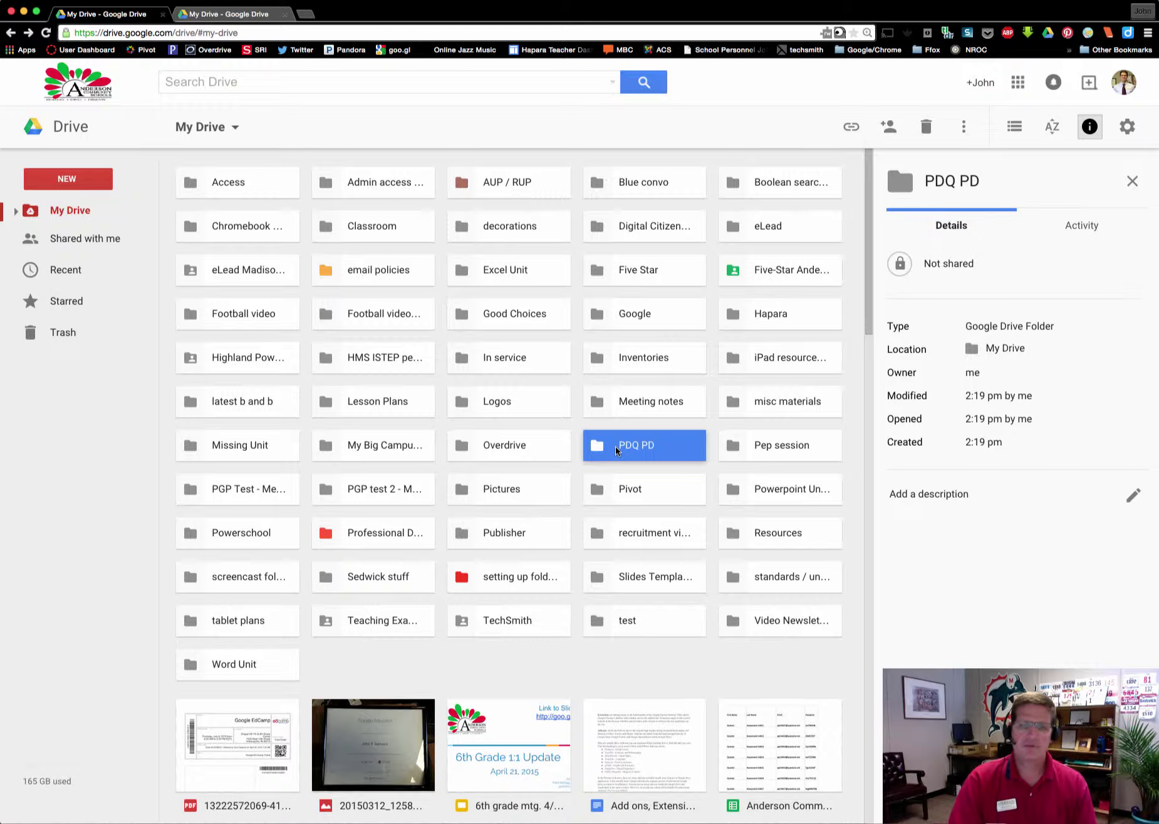
- Rename the PDQ PD folder as "PDQ PDev."
right_click(616, 447)
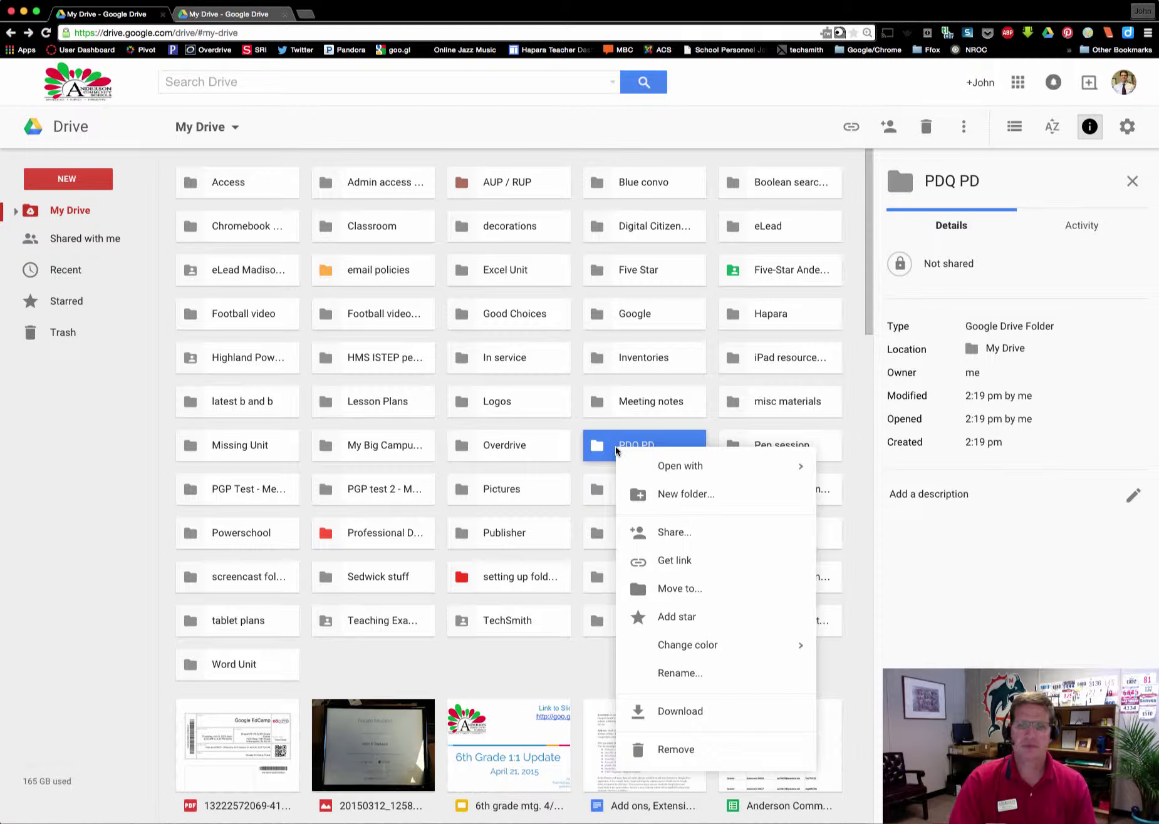
left_click(681, 674)
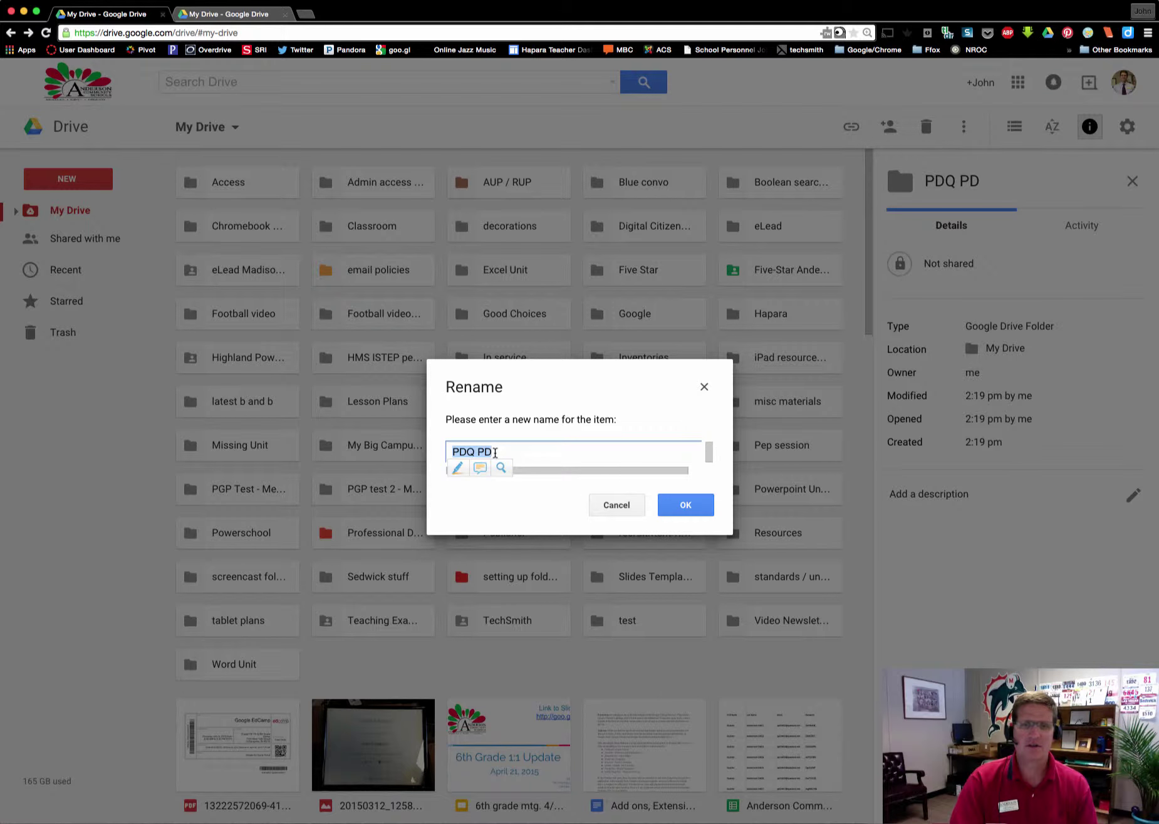
left_click(495, 452)
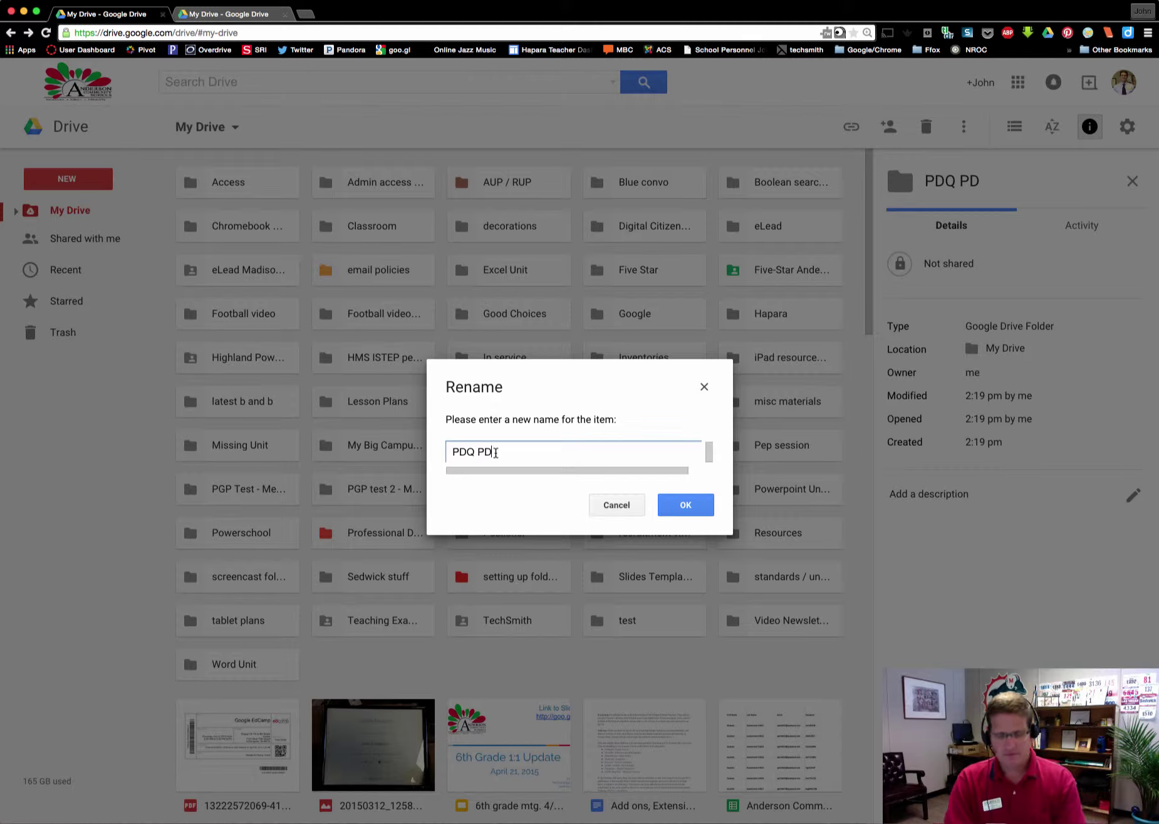
type("e")
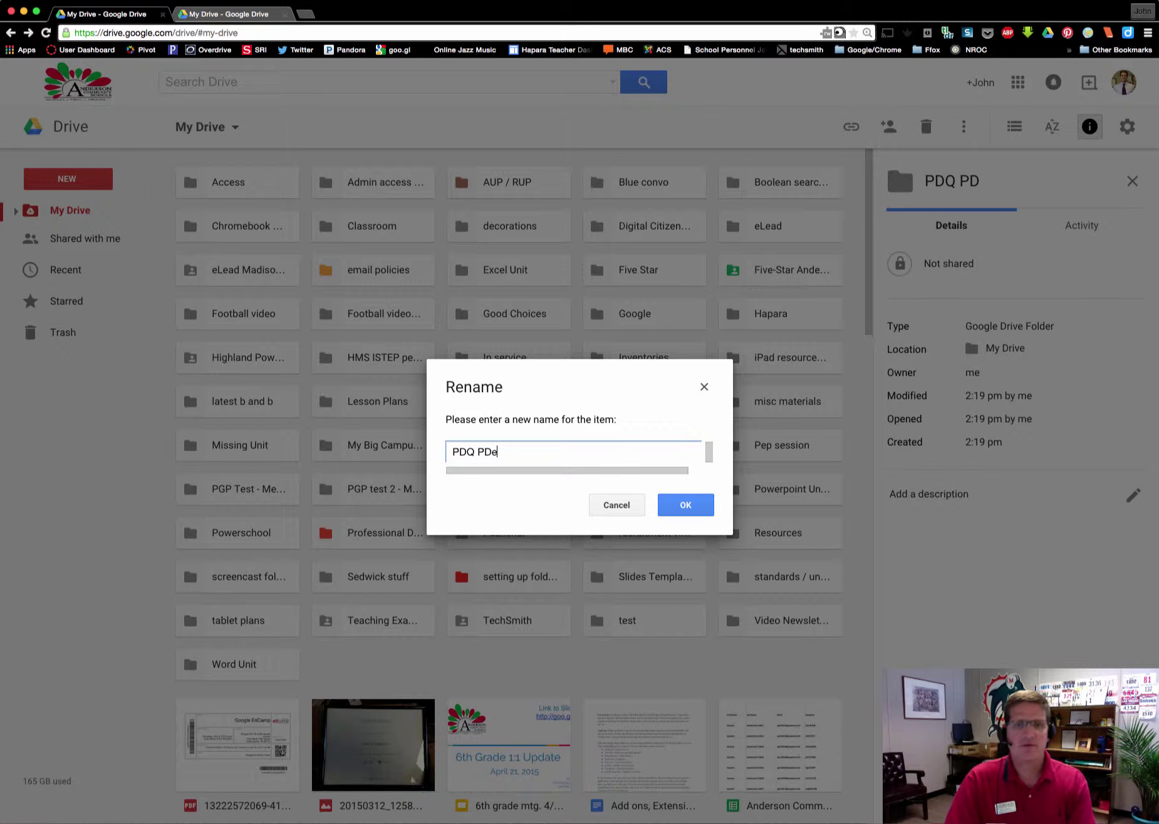
type("v.")
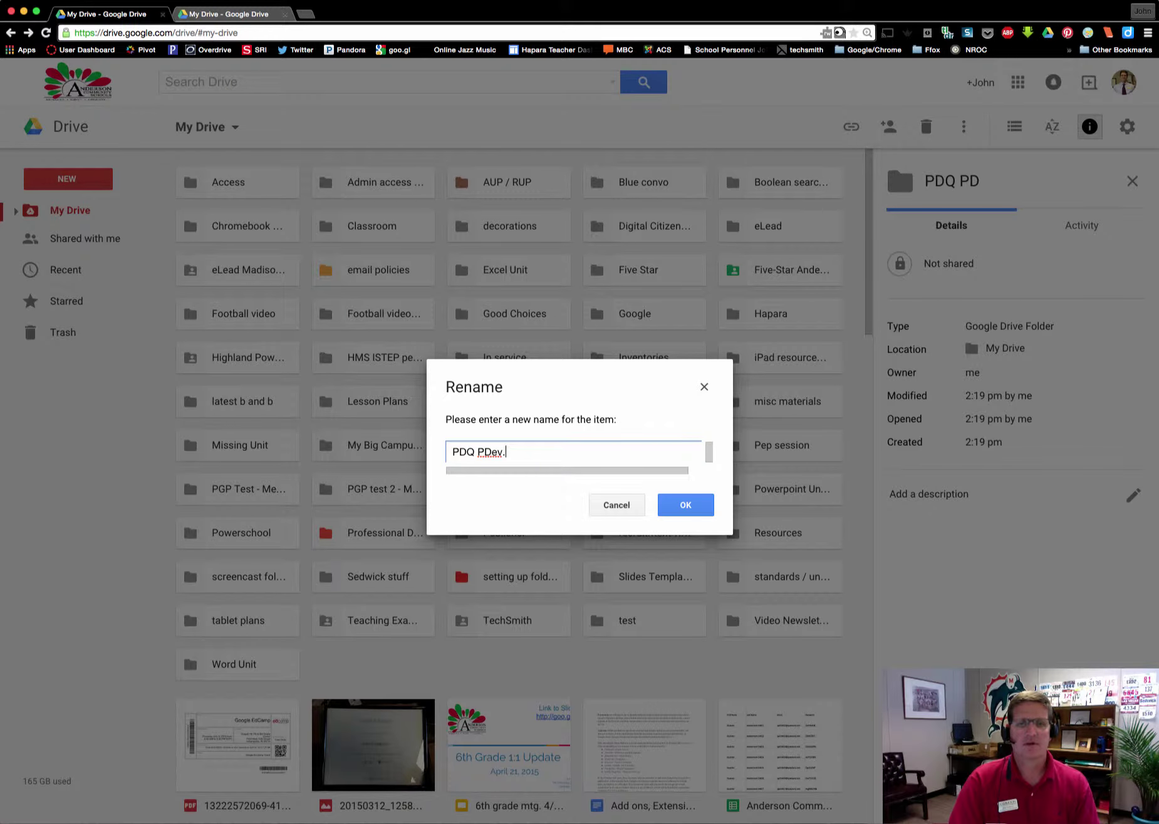
left_click(683, 509)
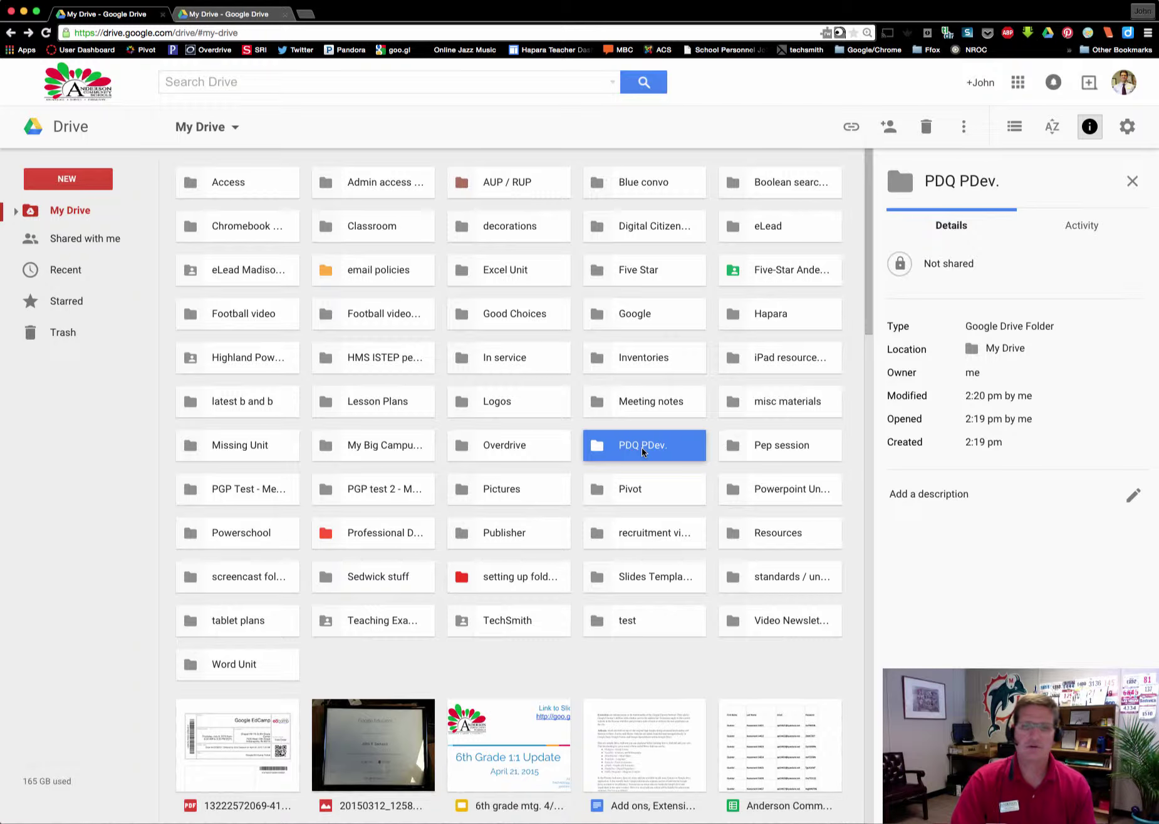
- Turn on link sharing for the PDQ PDev. folder with view access for the organisation, and copy its shareable link
right_click(641, 451)
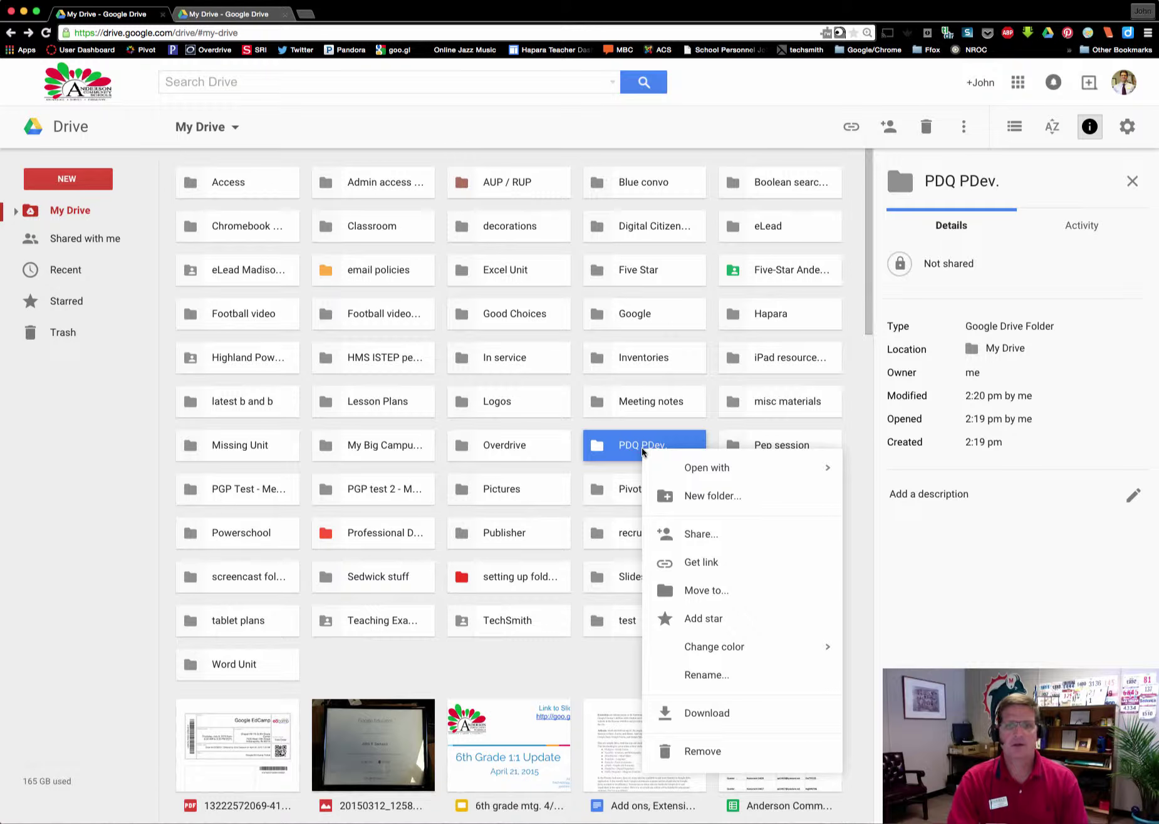
left_click(688, 541)
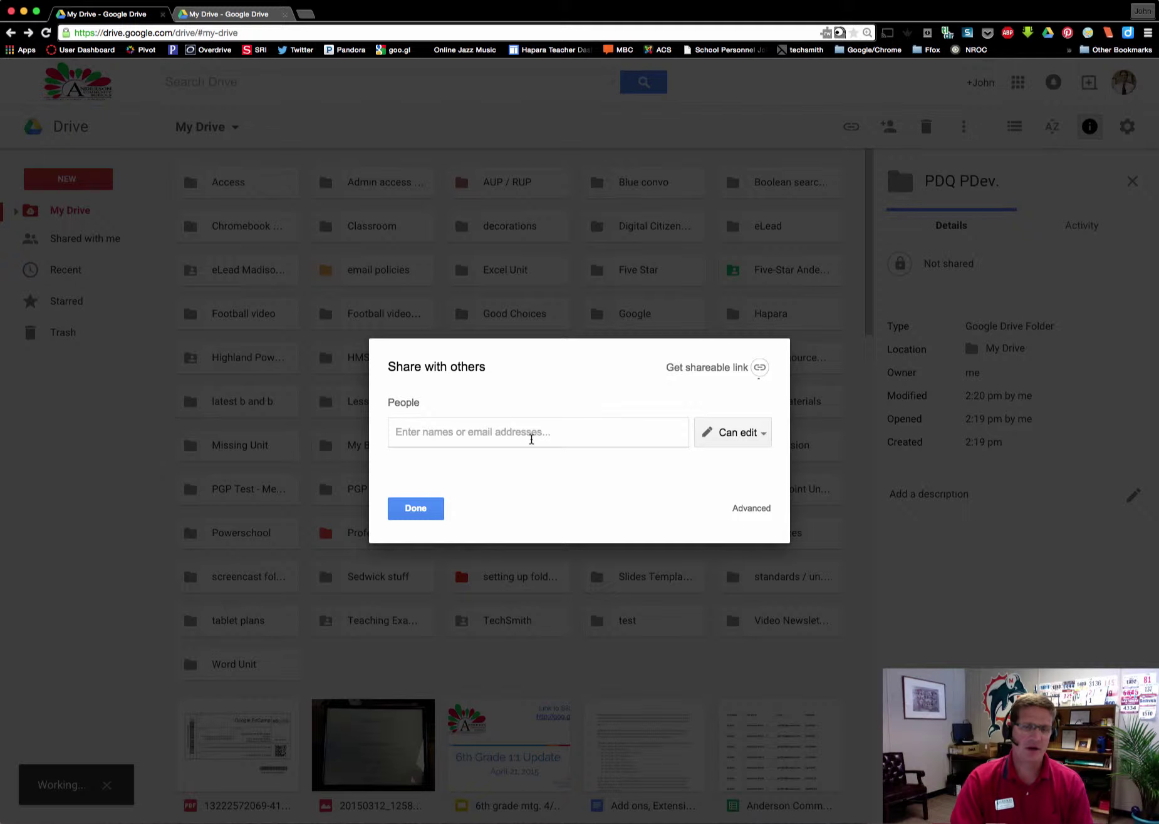
left_click(764, 436)
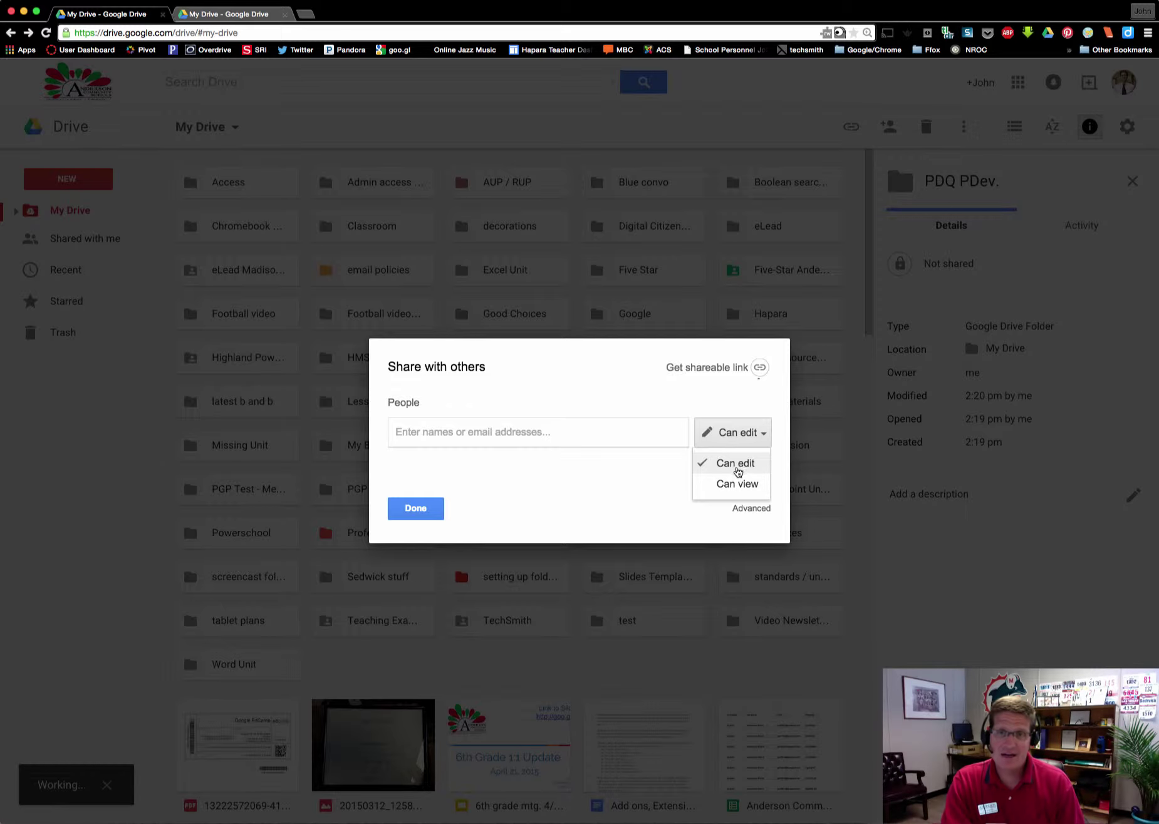
left_click(745, 435)
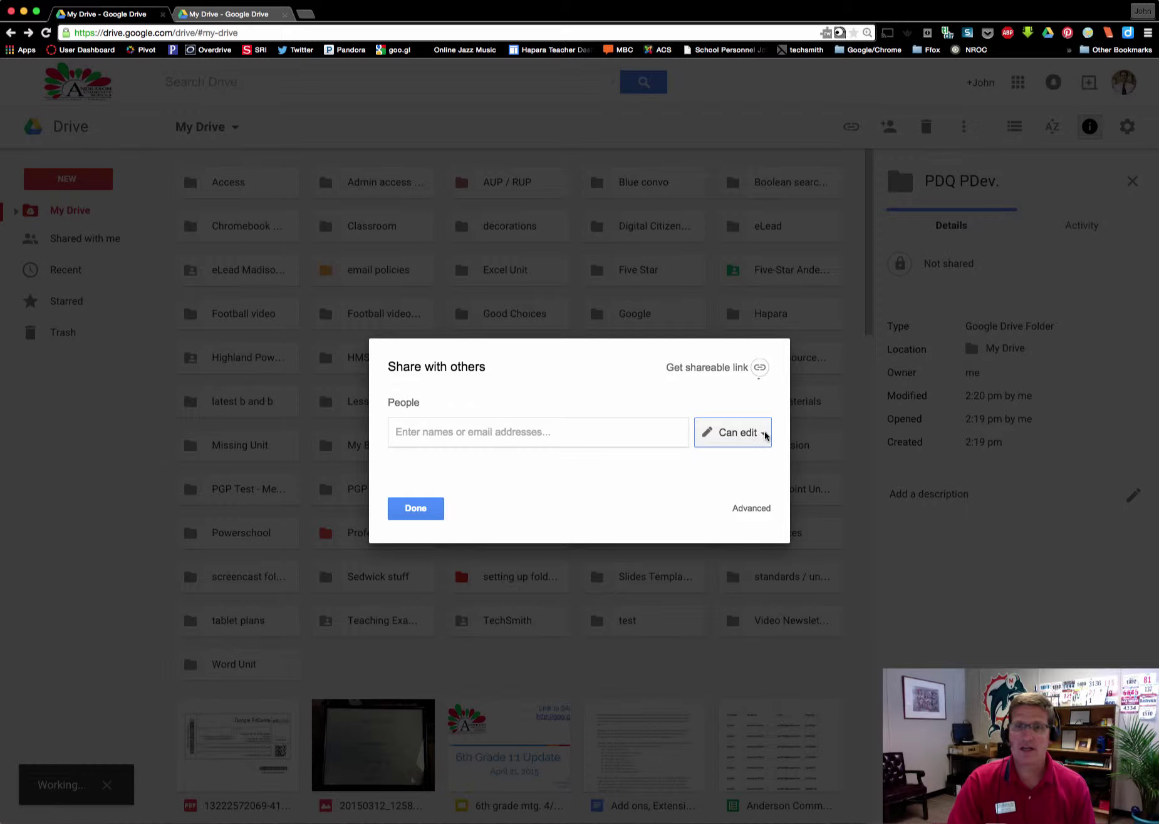
left_click(764, 434)
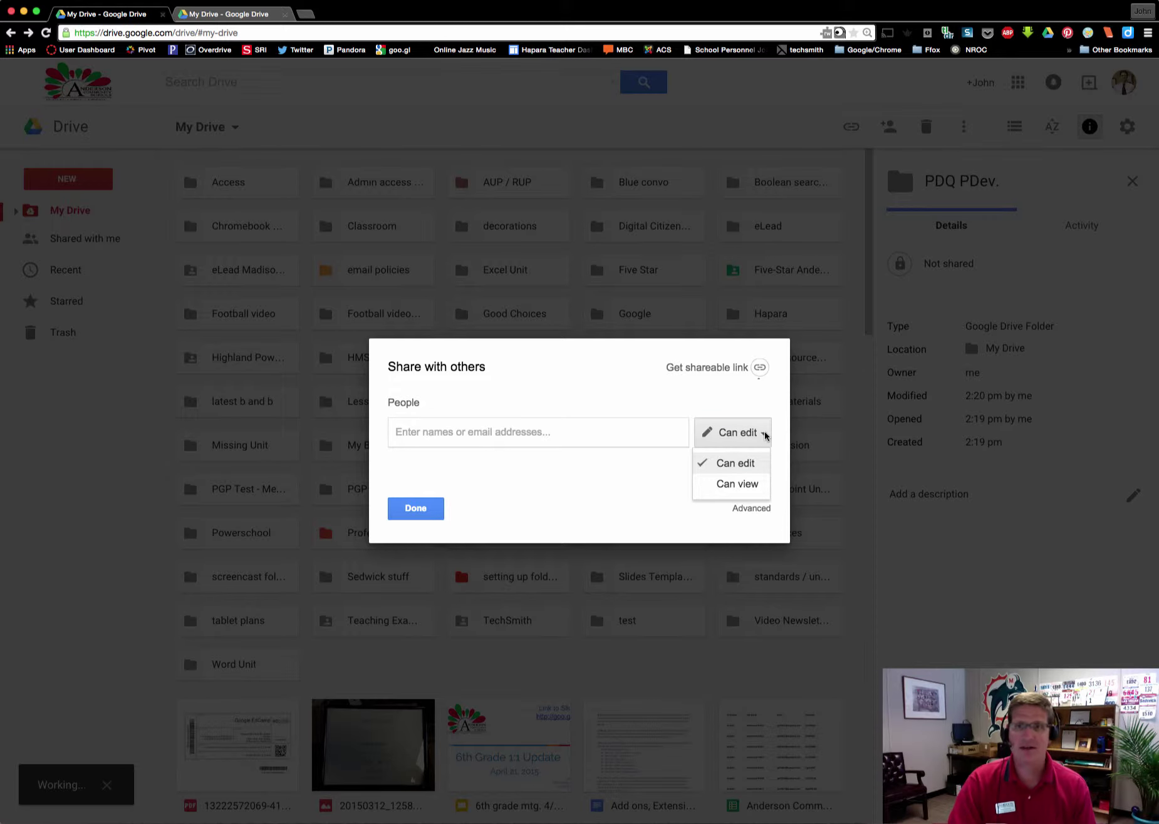
left_click(764, 434)
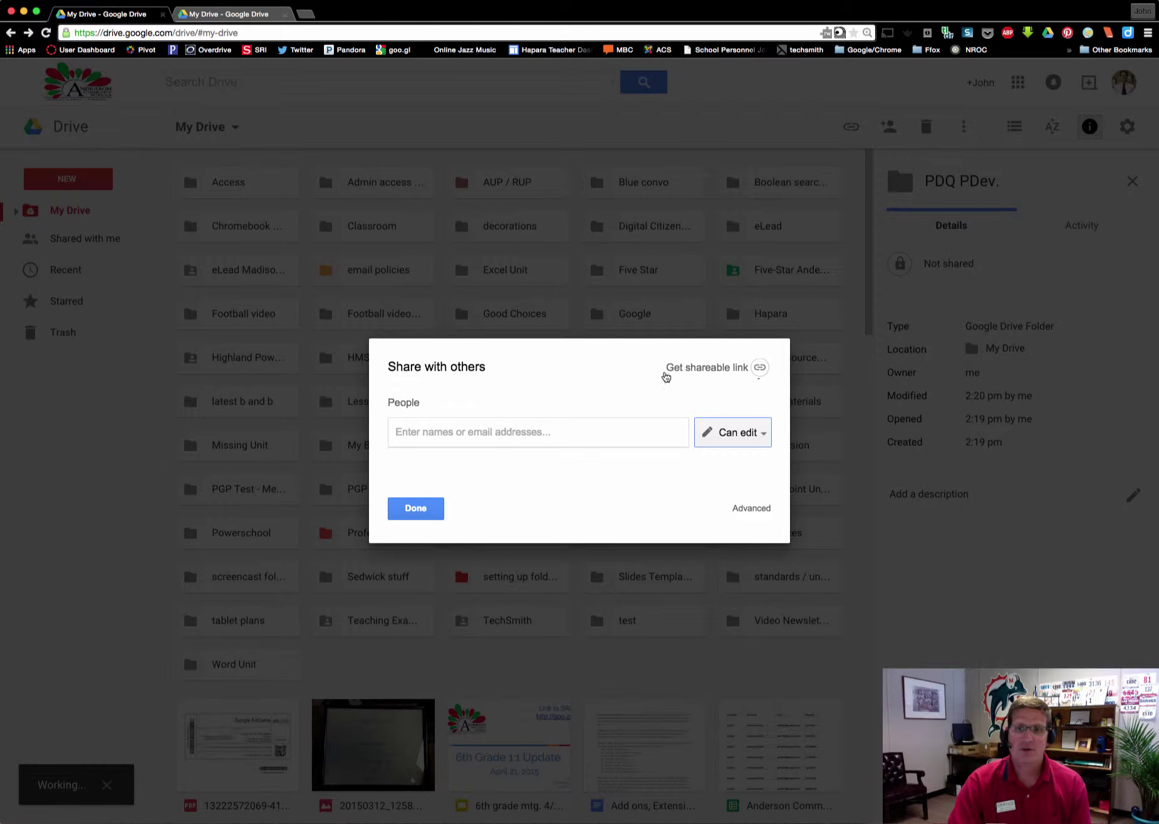
left_click(685, 368)
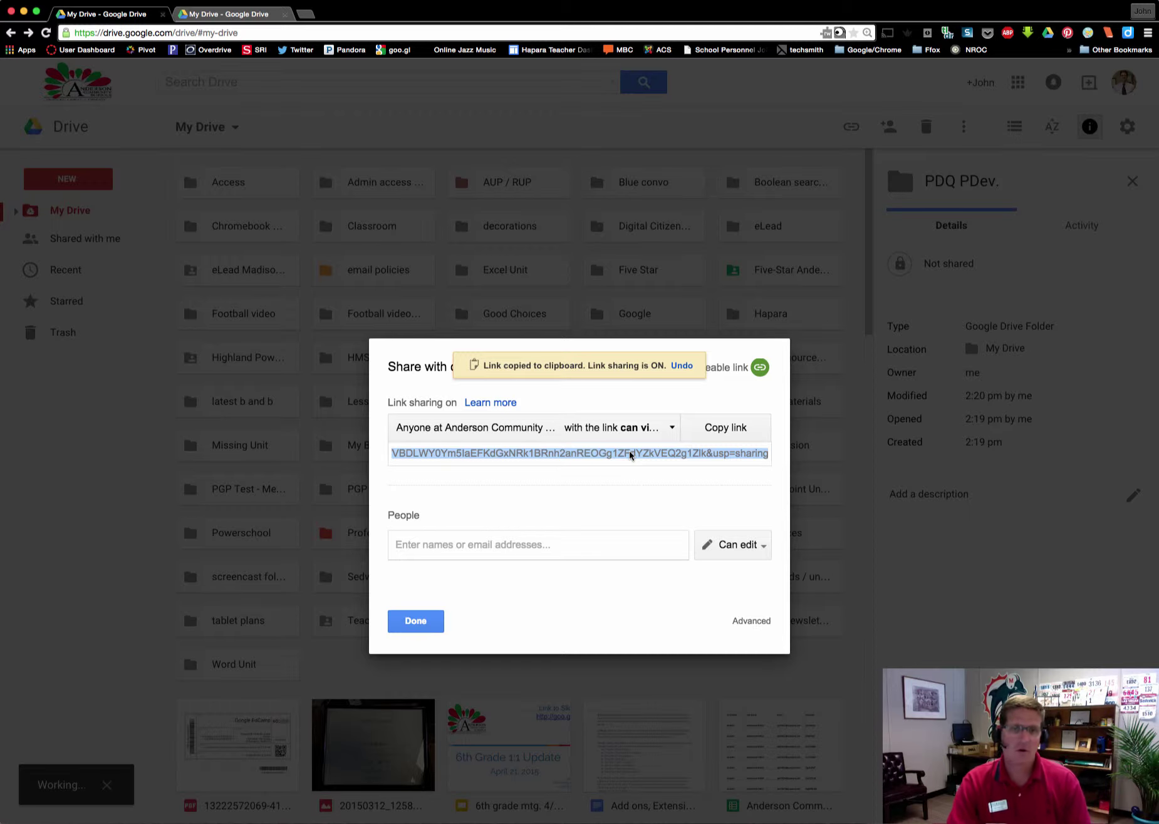
left_click(415, 623)
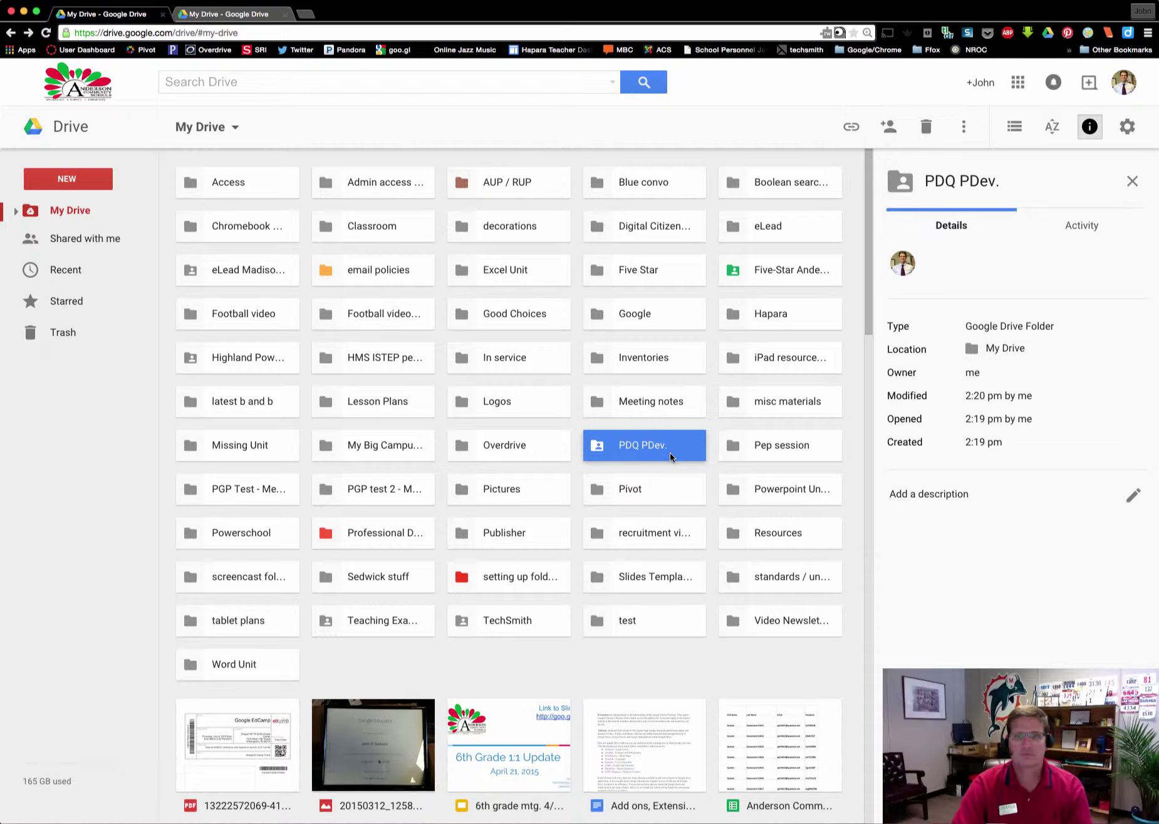
- Try to move the PDQ PDev. folder to a different place among the other My Drive folders
left_click_drag(653, 447, 622, 648)
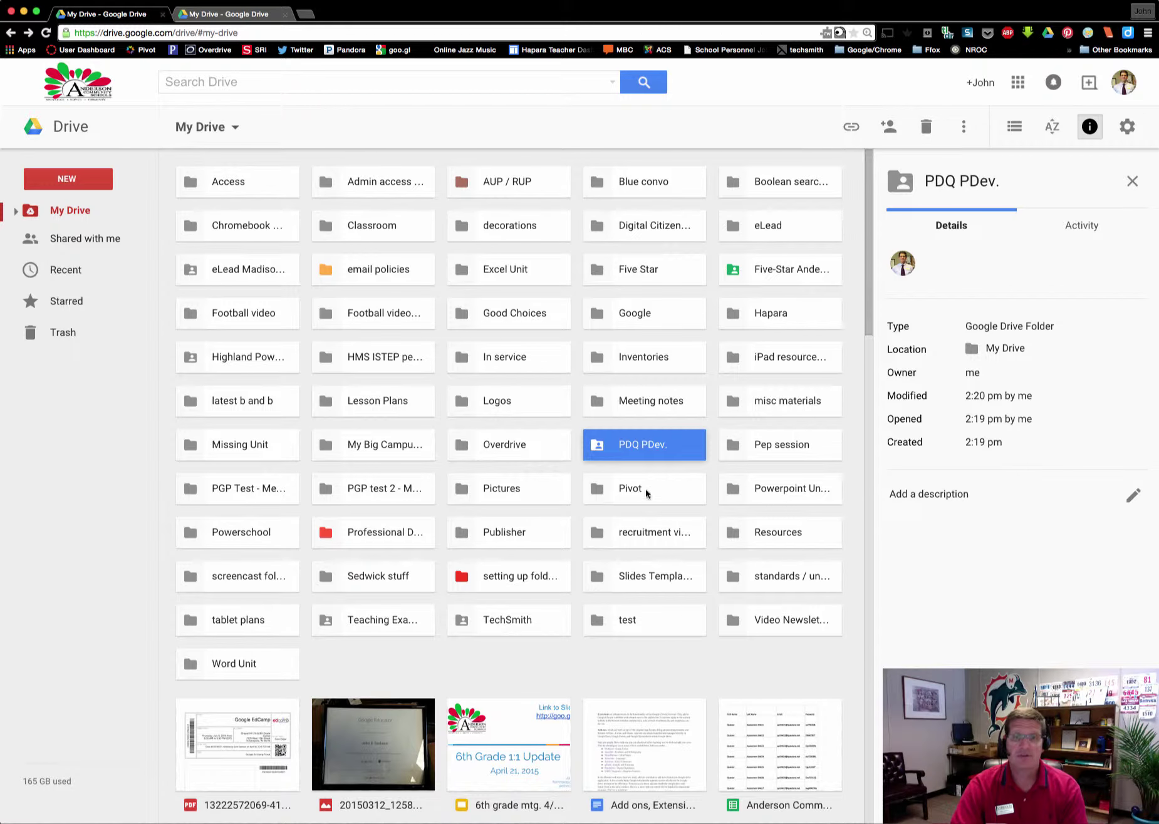
left_click_drag(640, 443, 513, 651)
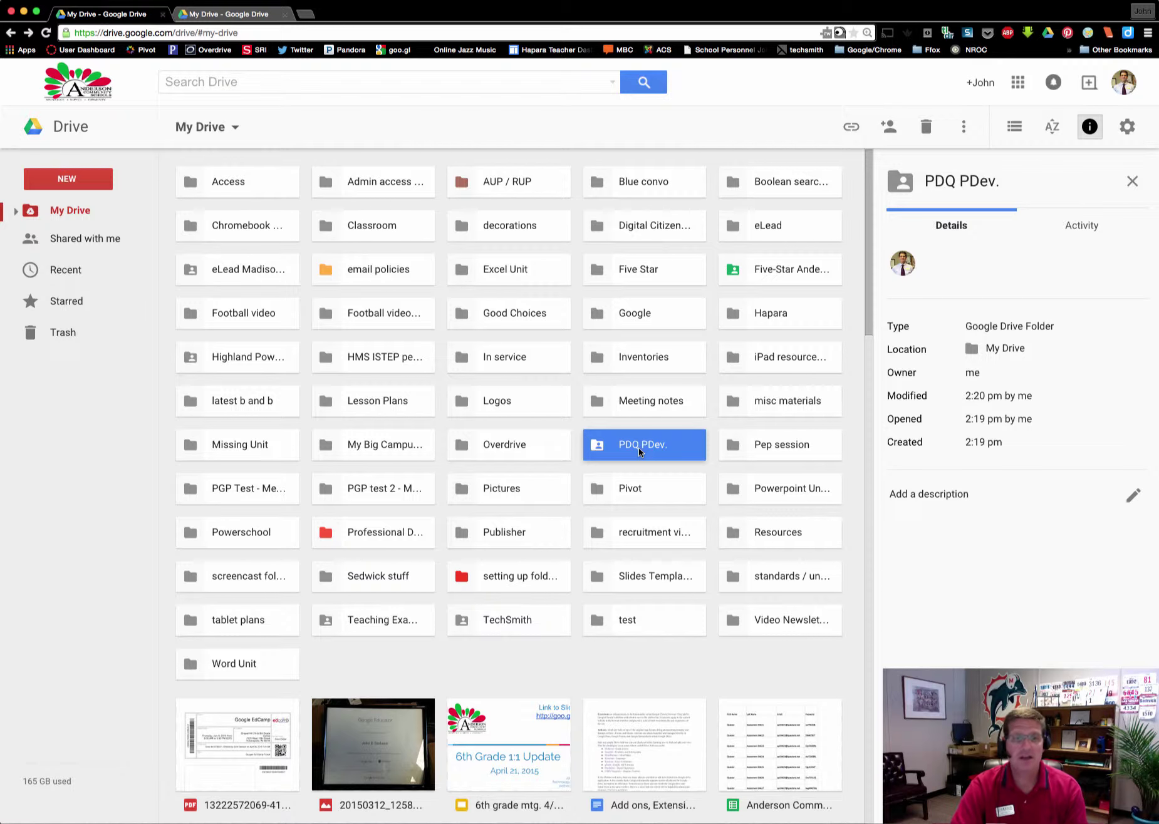
left_click_drag(629, 445, 745, 440)
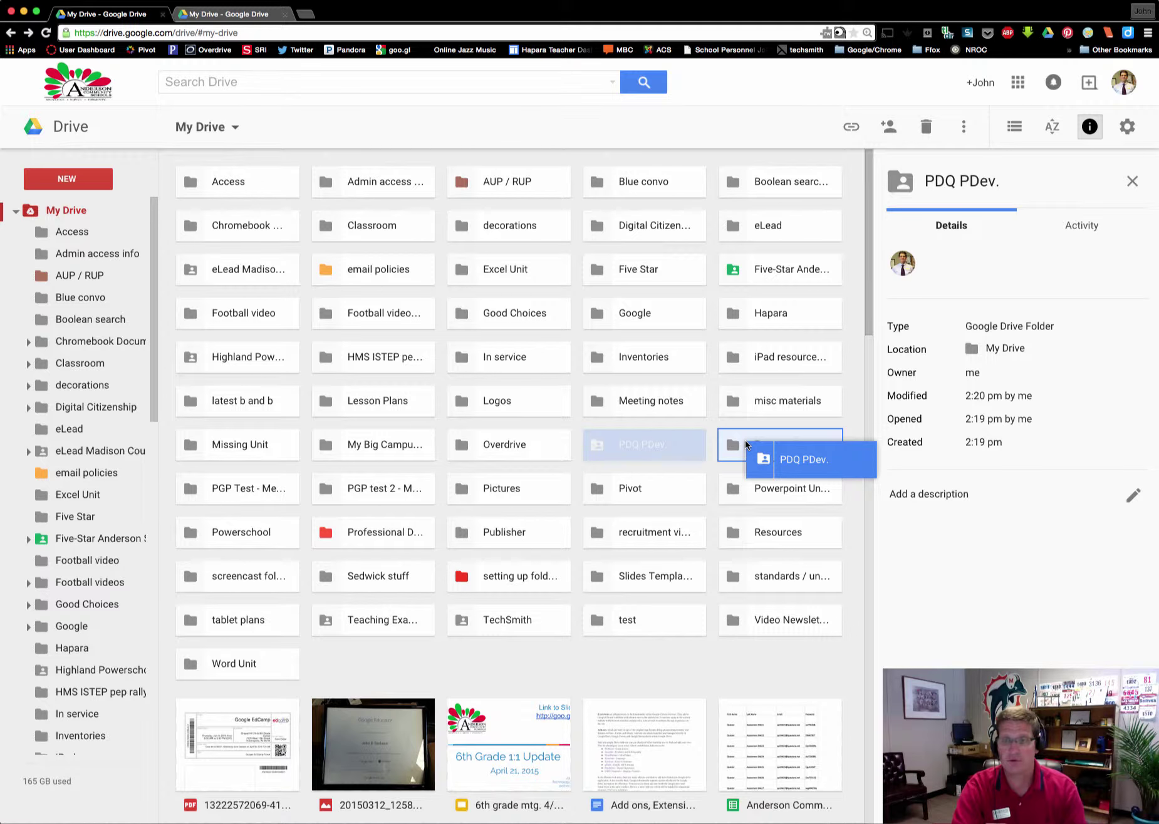
left_click_drag(744, 439, 594, 430)
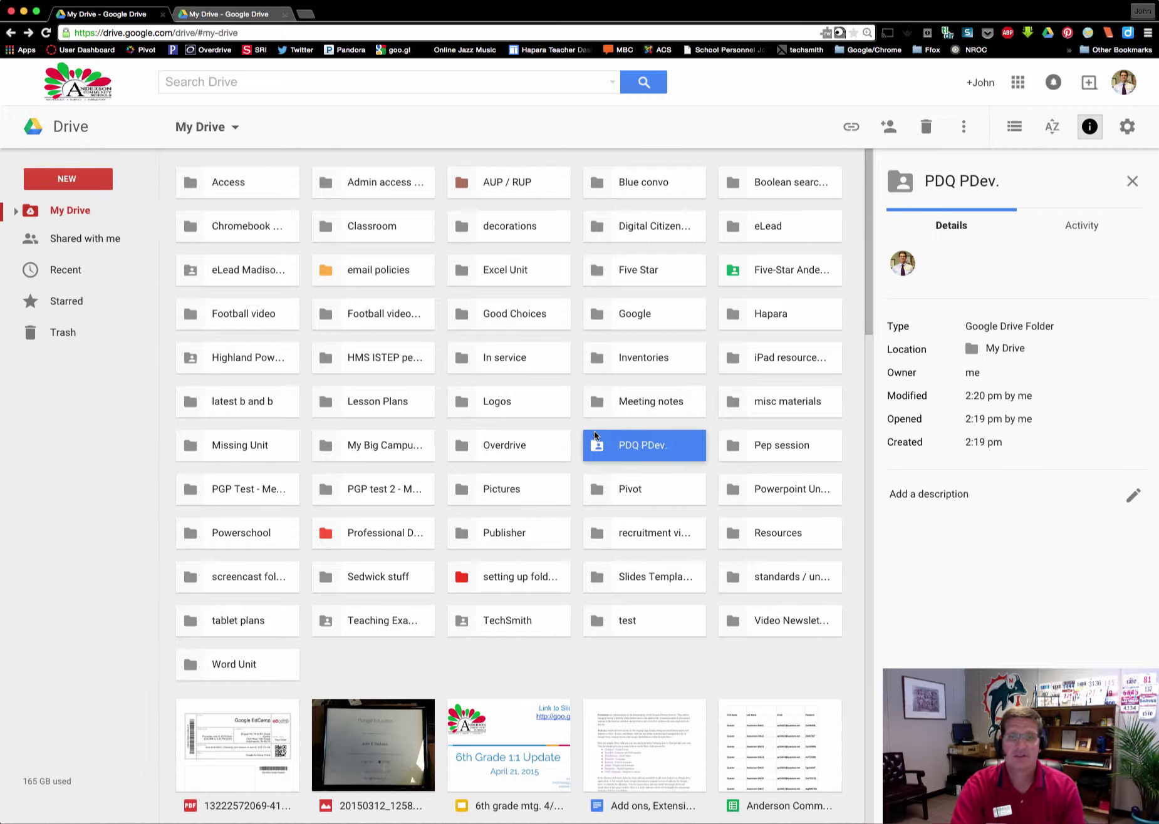
right_click(673, 448)
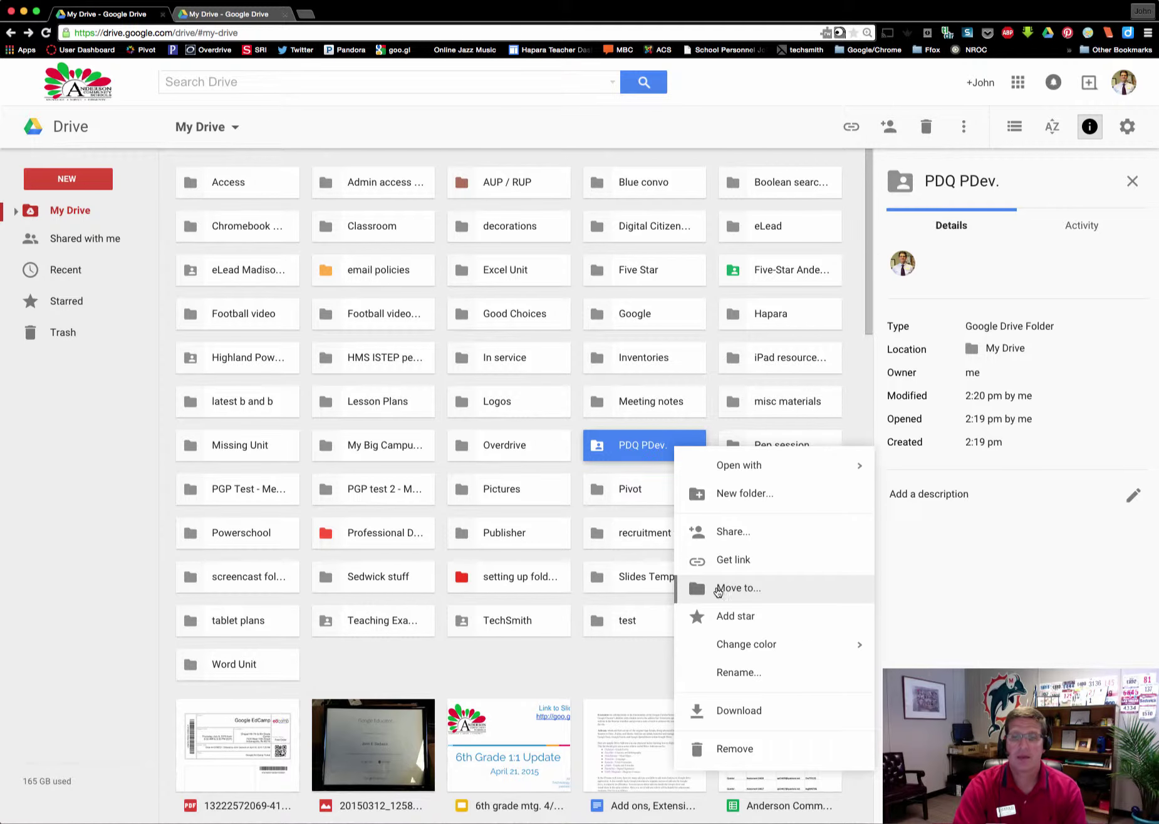
left_click(728, 592)
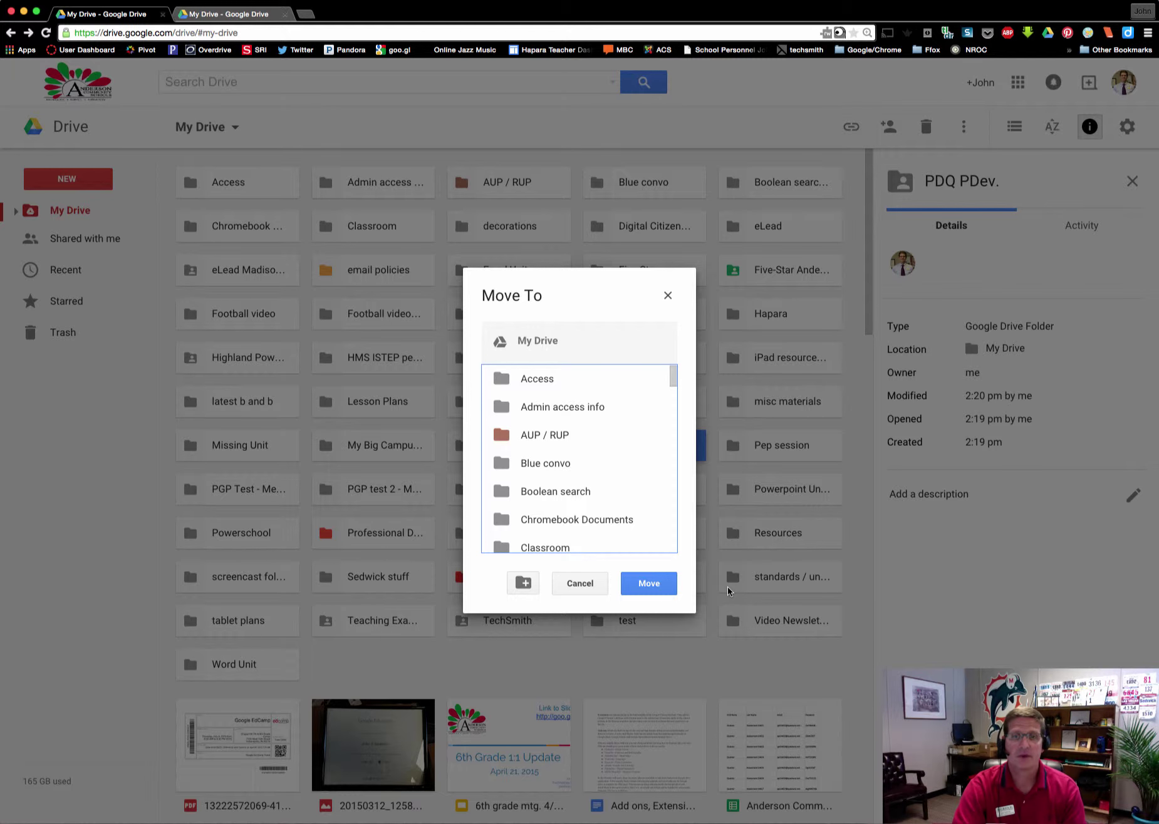
left_click_drag(674, 378, 675, 476)
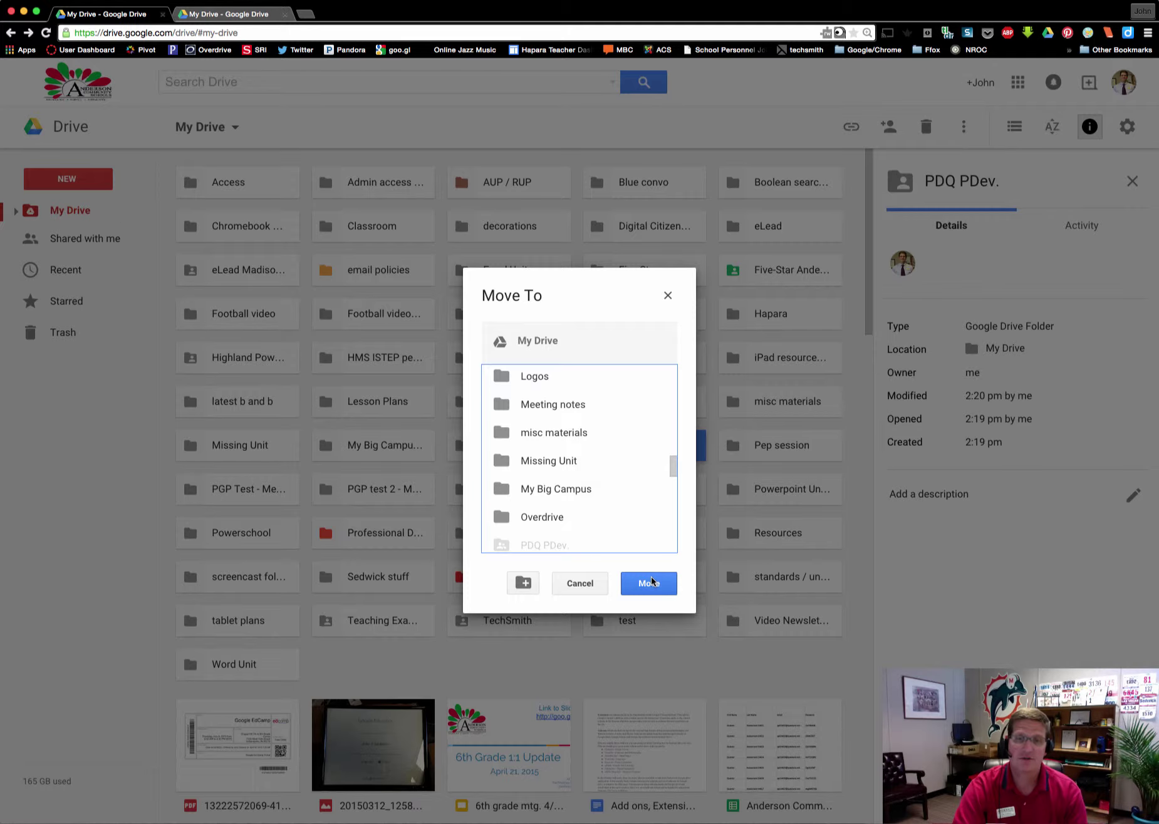
left_click(666, 299)
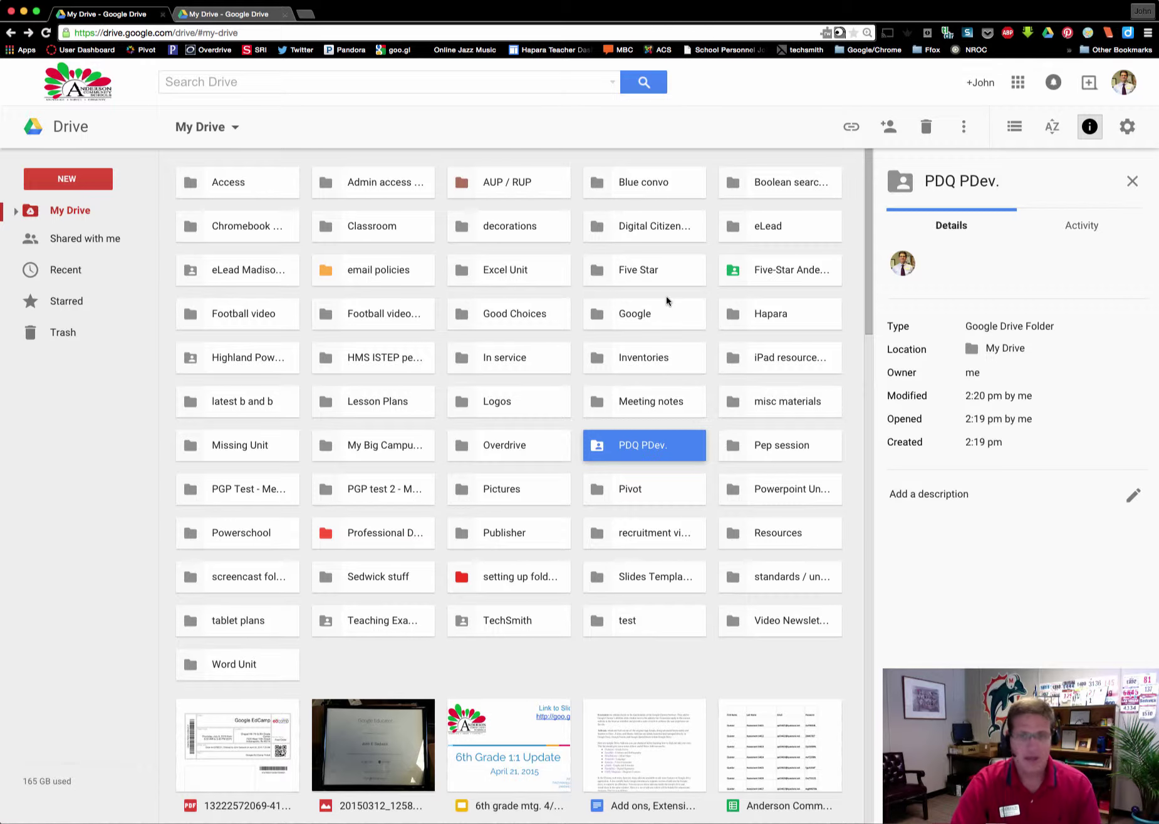
- Remove the PDQ PDev. folder from My Drive
right_click(652, 447)
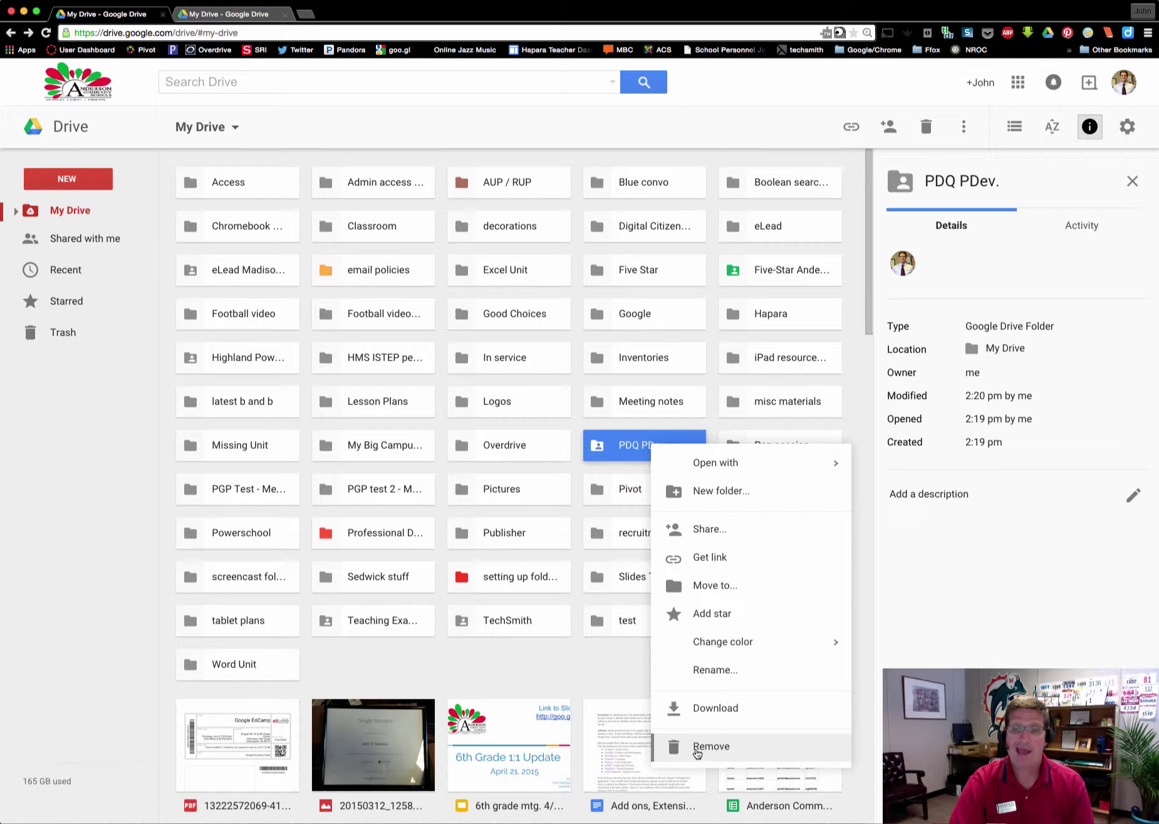
left_click(697, 748)
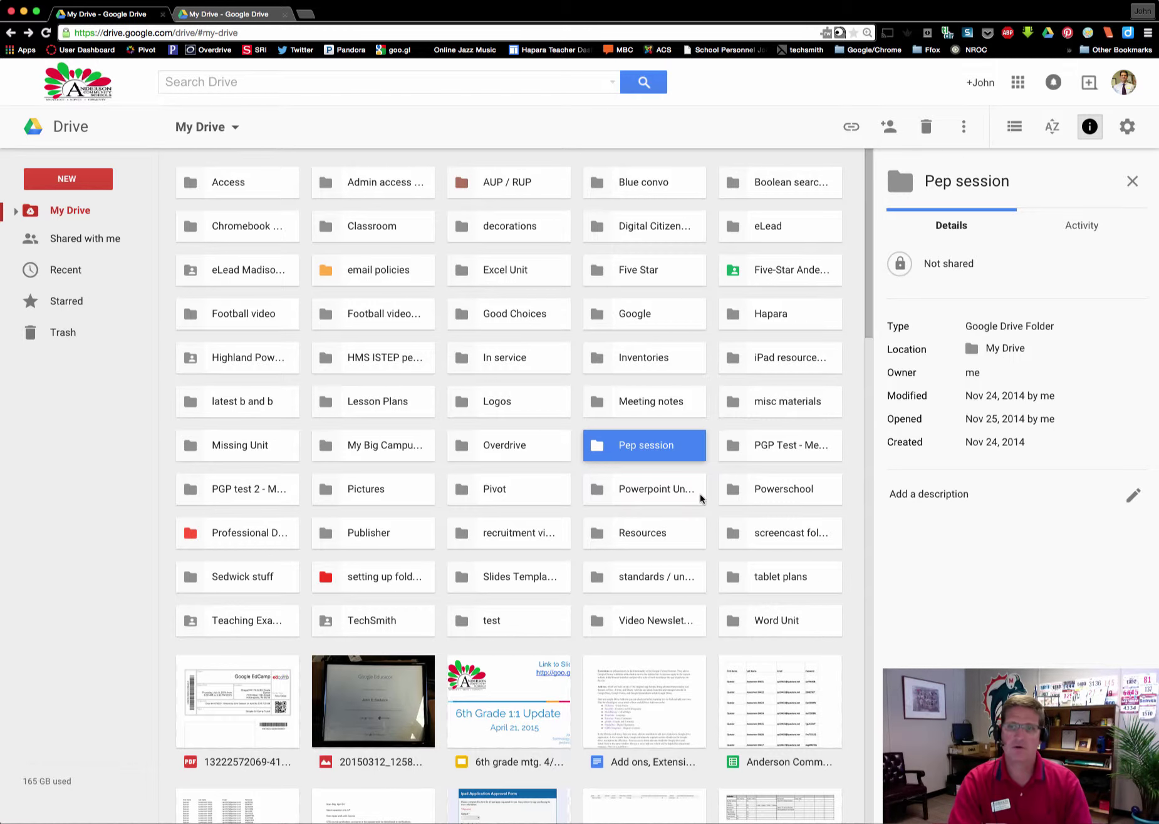
- Upload the Mystify folder from the computer's Desktop to My Drive
left_click(237, 130)
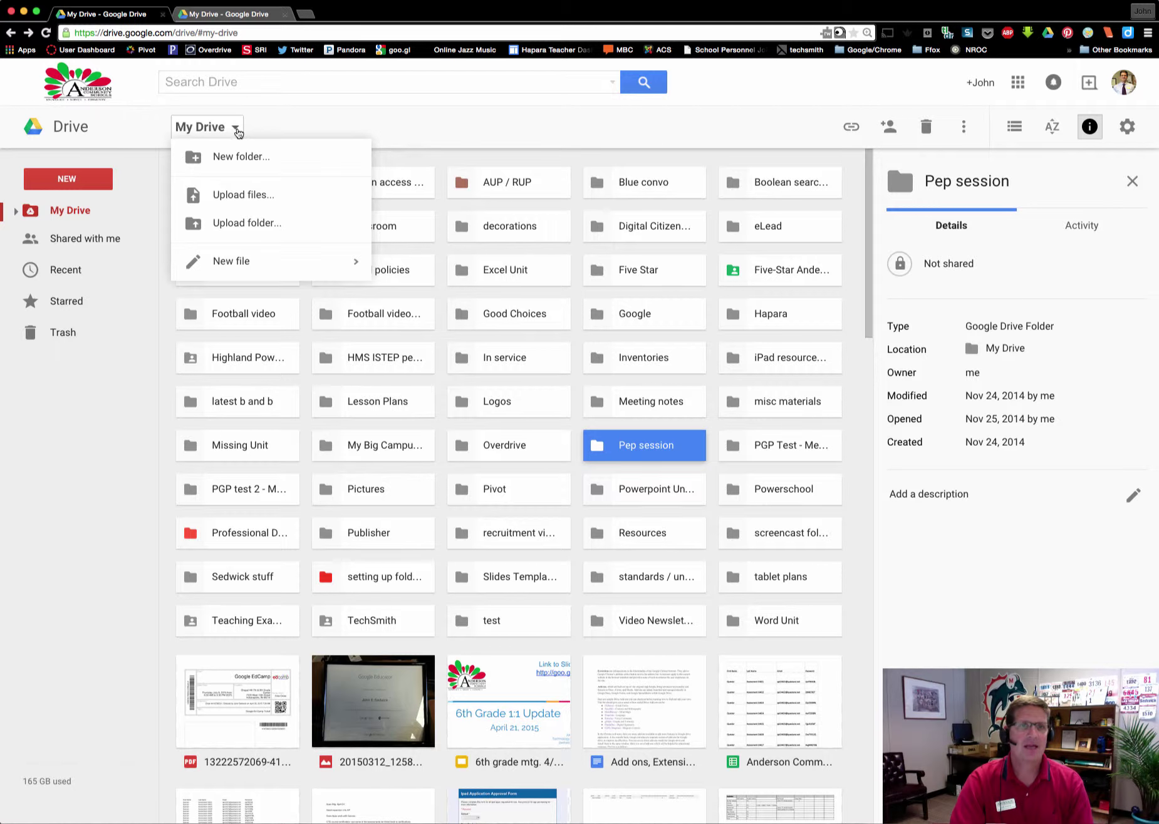
left_click(228, 224)
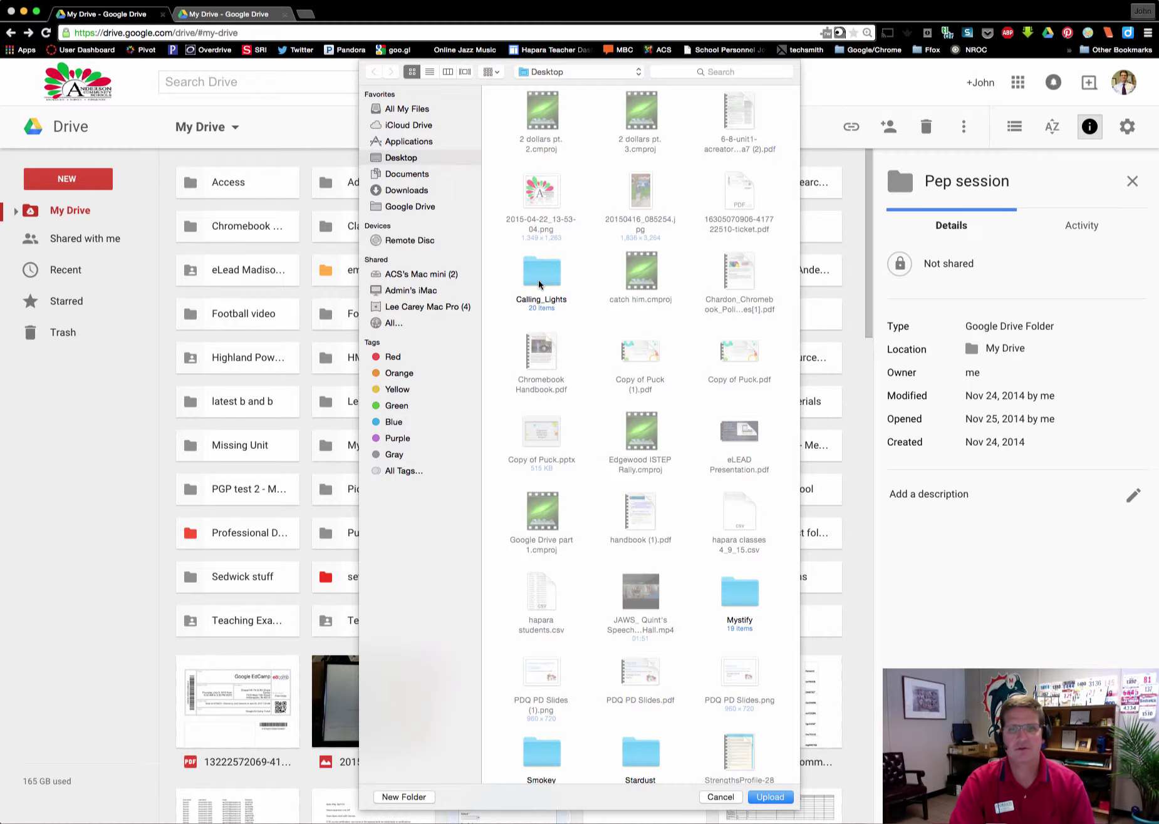
scroll(671, 626, "down", 1)
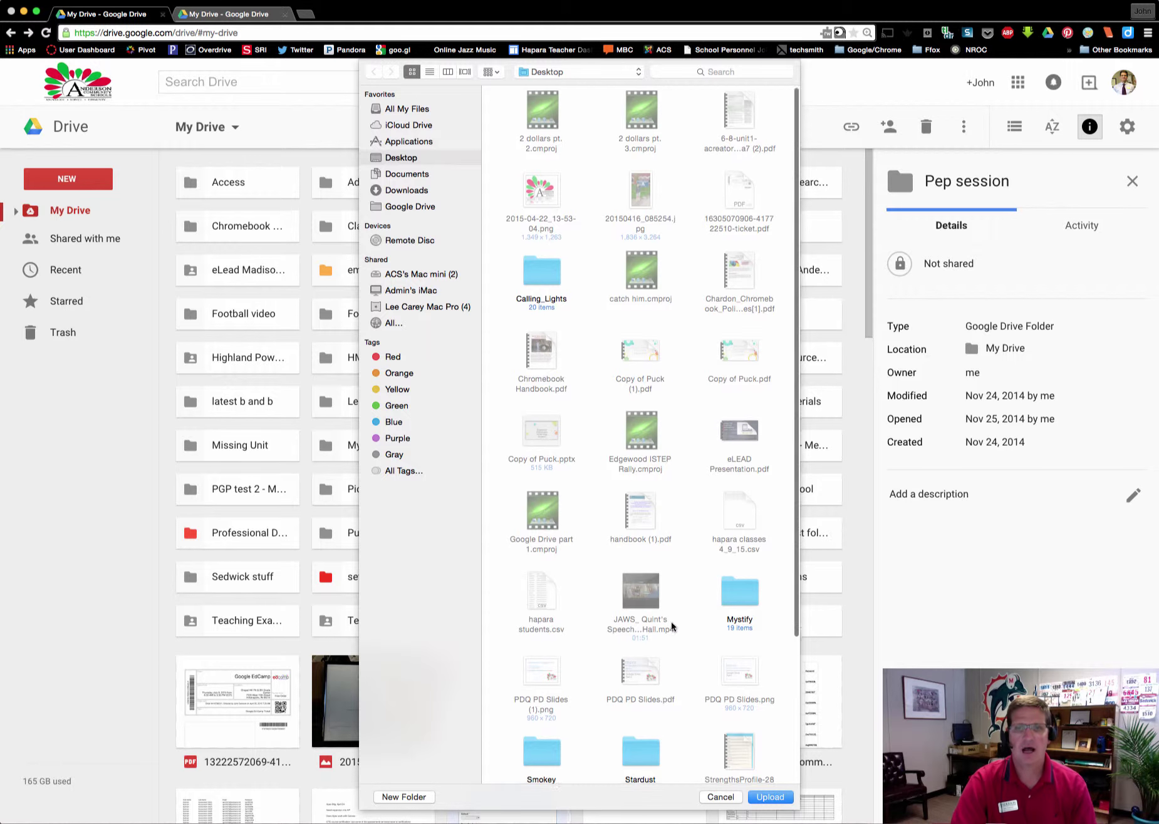
scroll(671, 626, "down", 4)
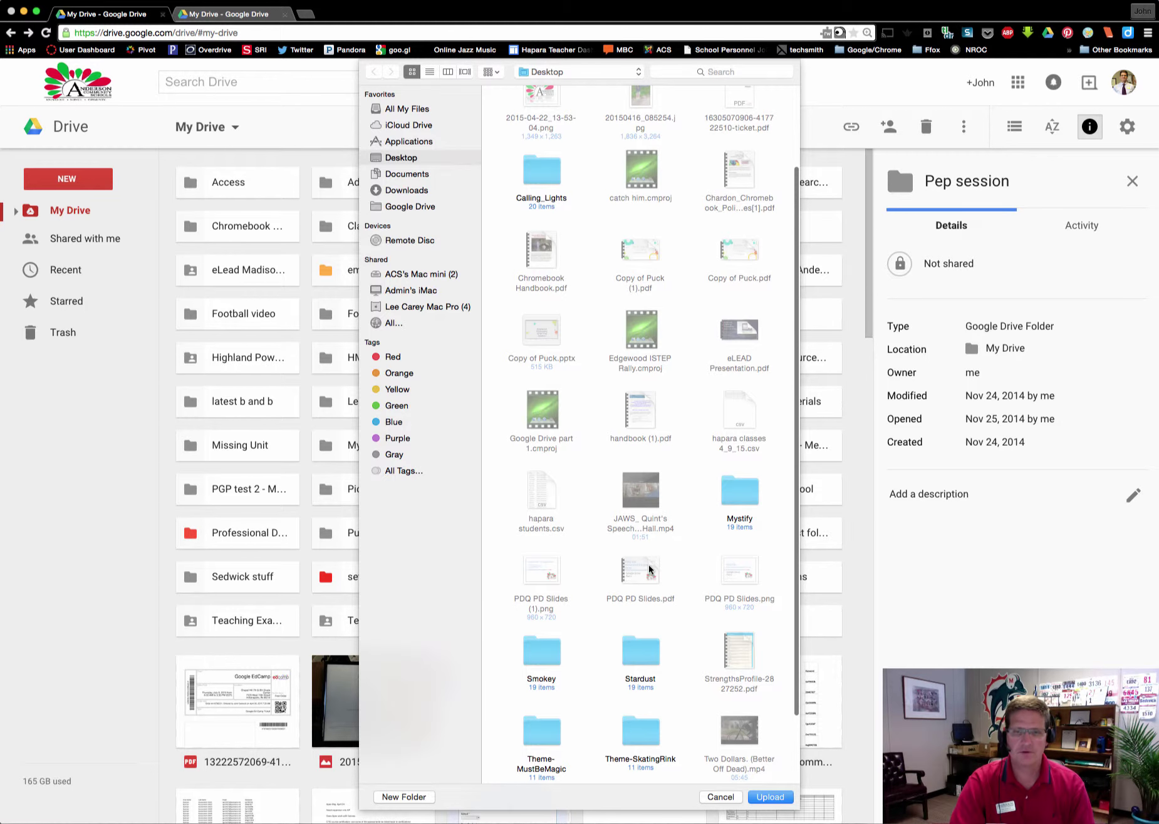
scroll(649, 567, "up", 2)
left_click(740, 548)
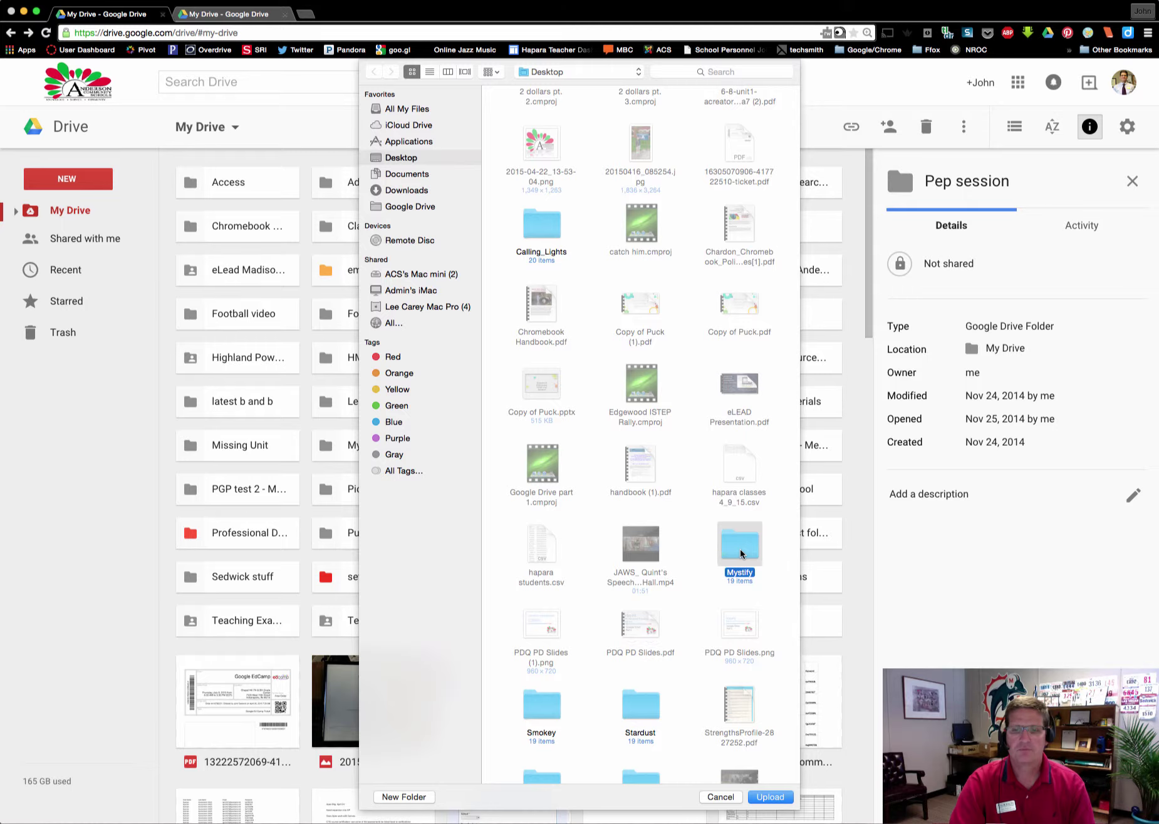
left_click(769, 797)
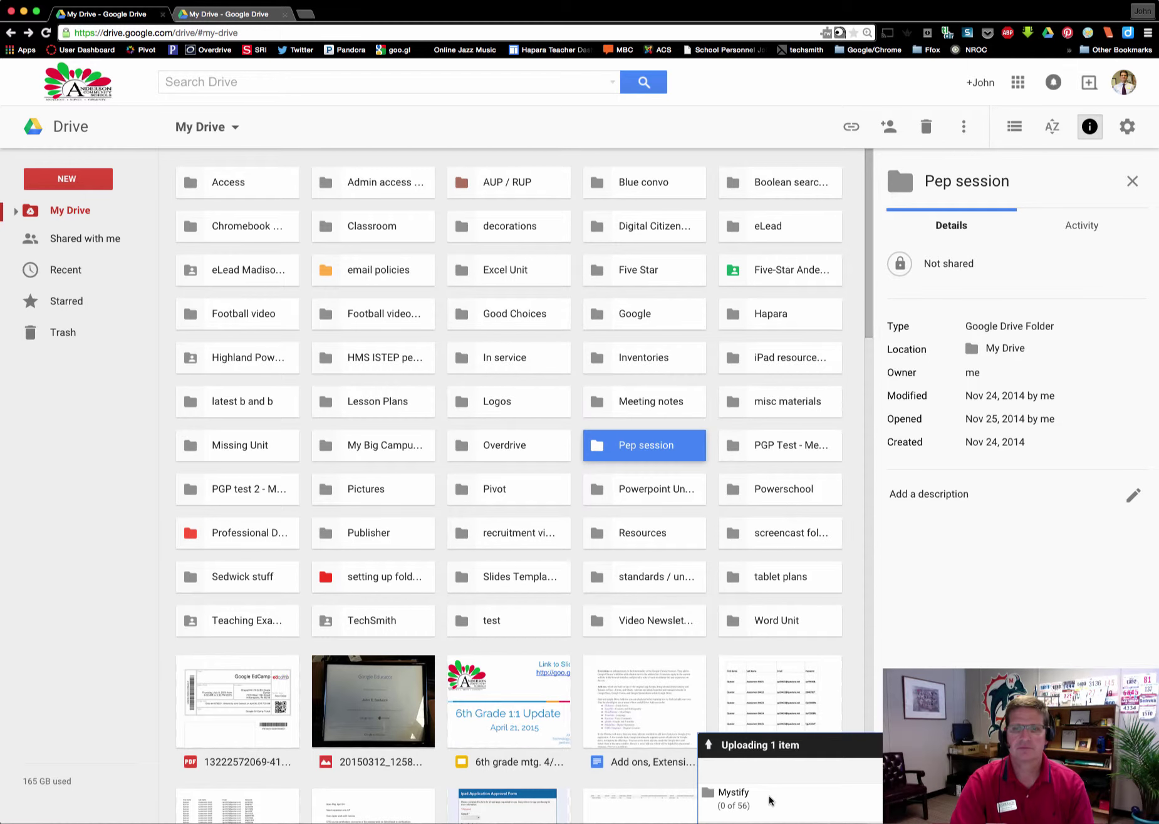